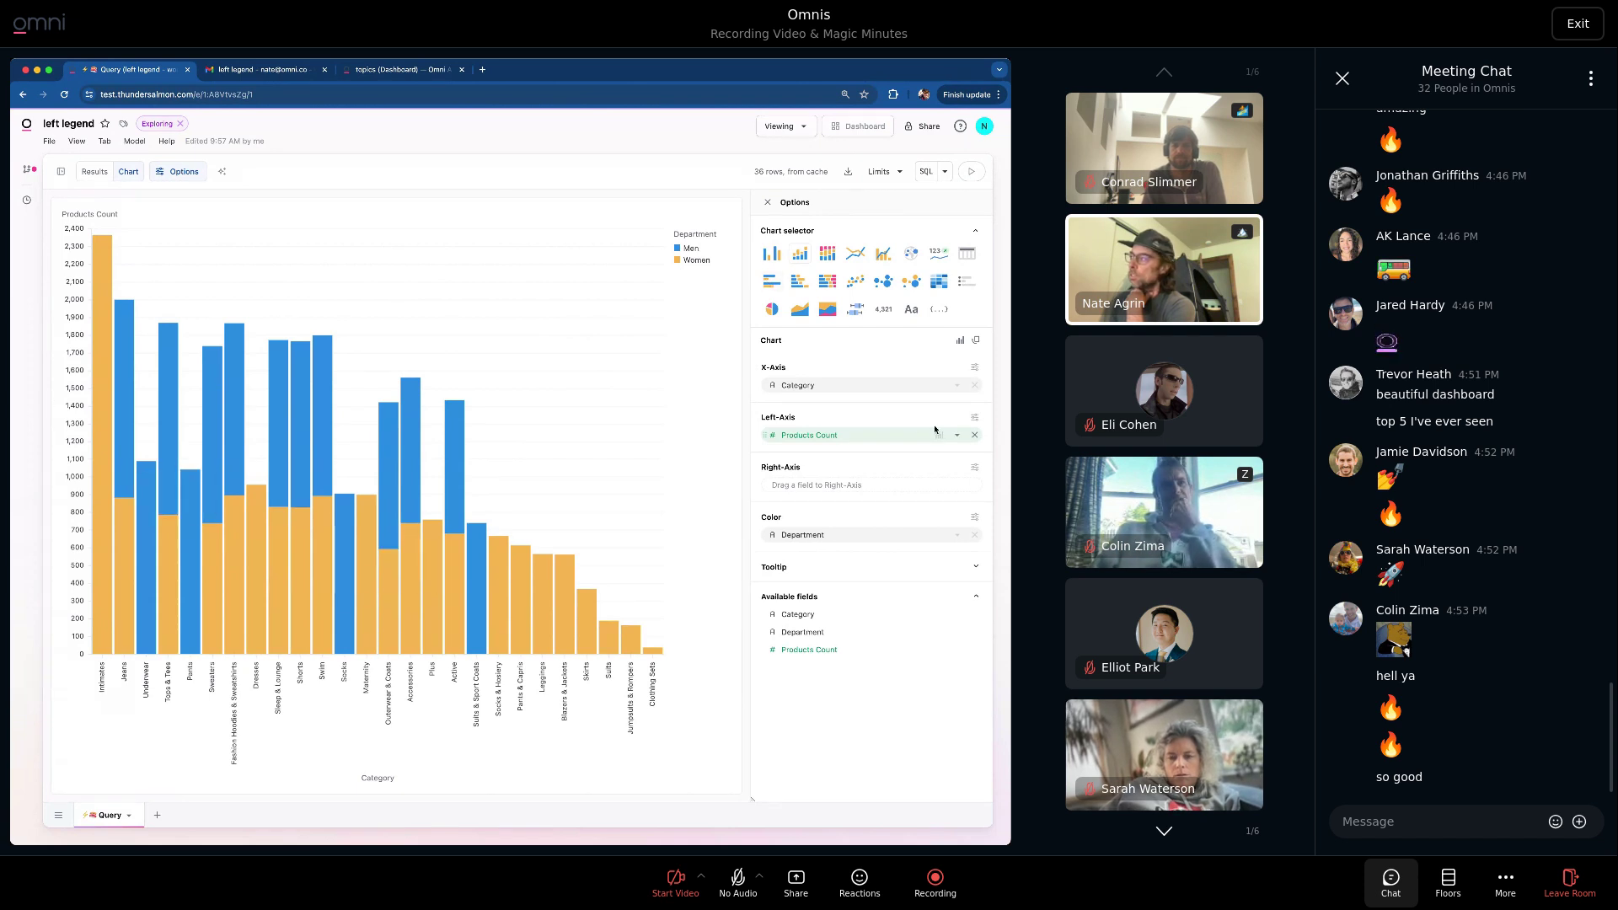
Set the legend position of the chart's Department color to Left and close the color options
left_click(974, 419)
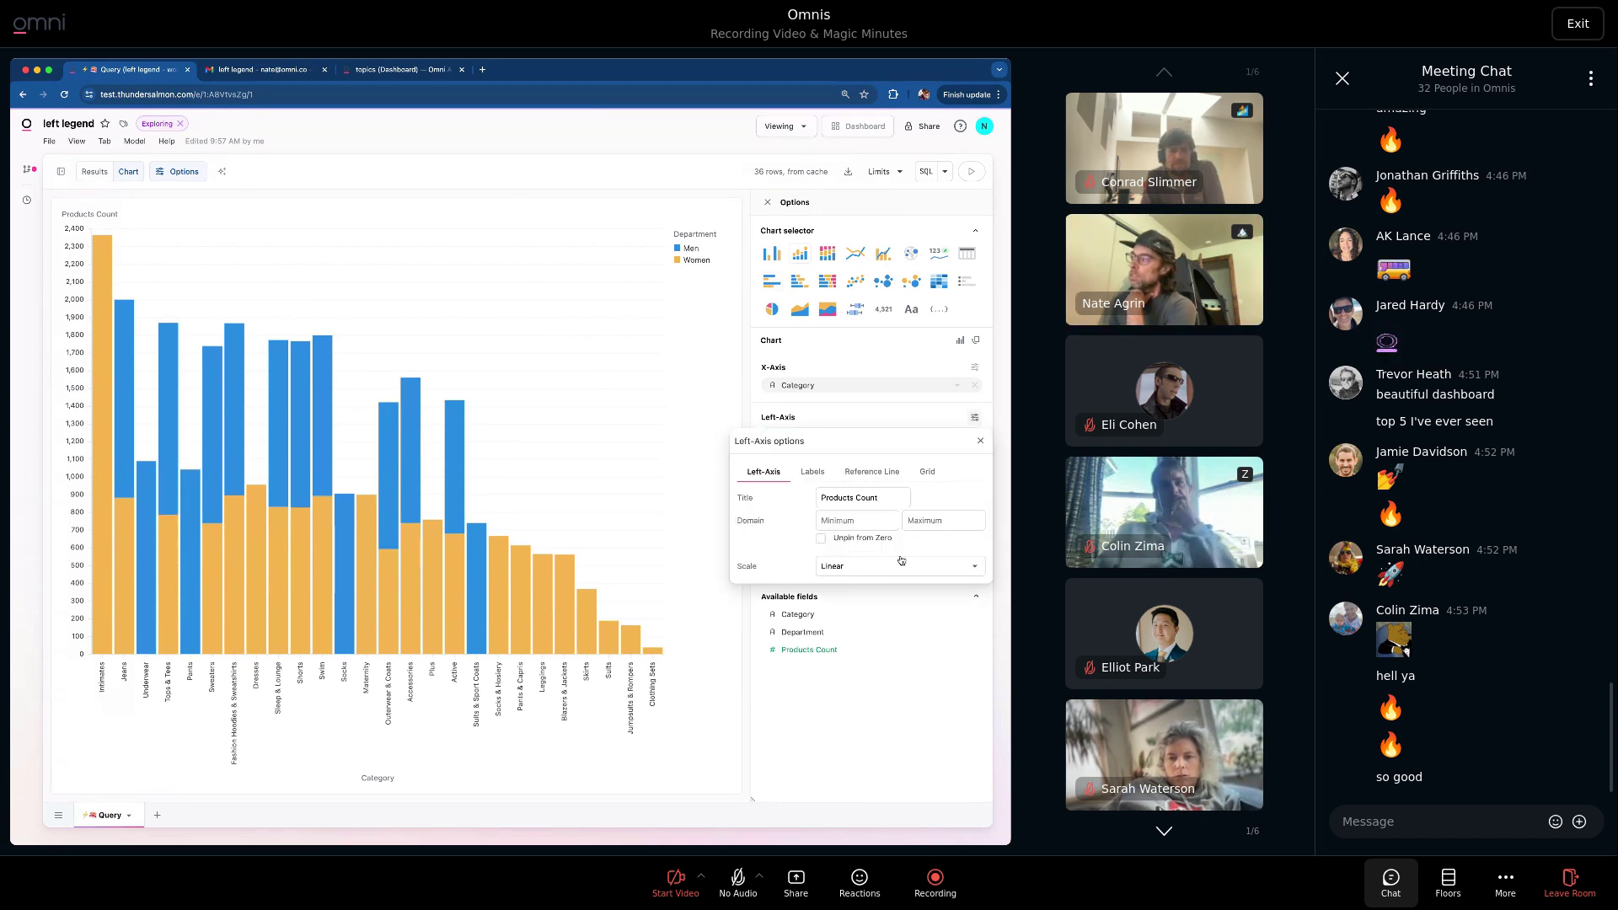
left_click(835, 354)
left_click(972, 519)
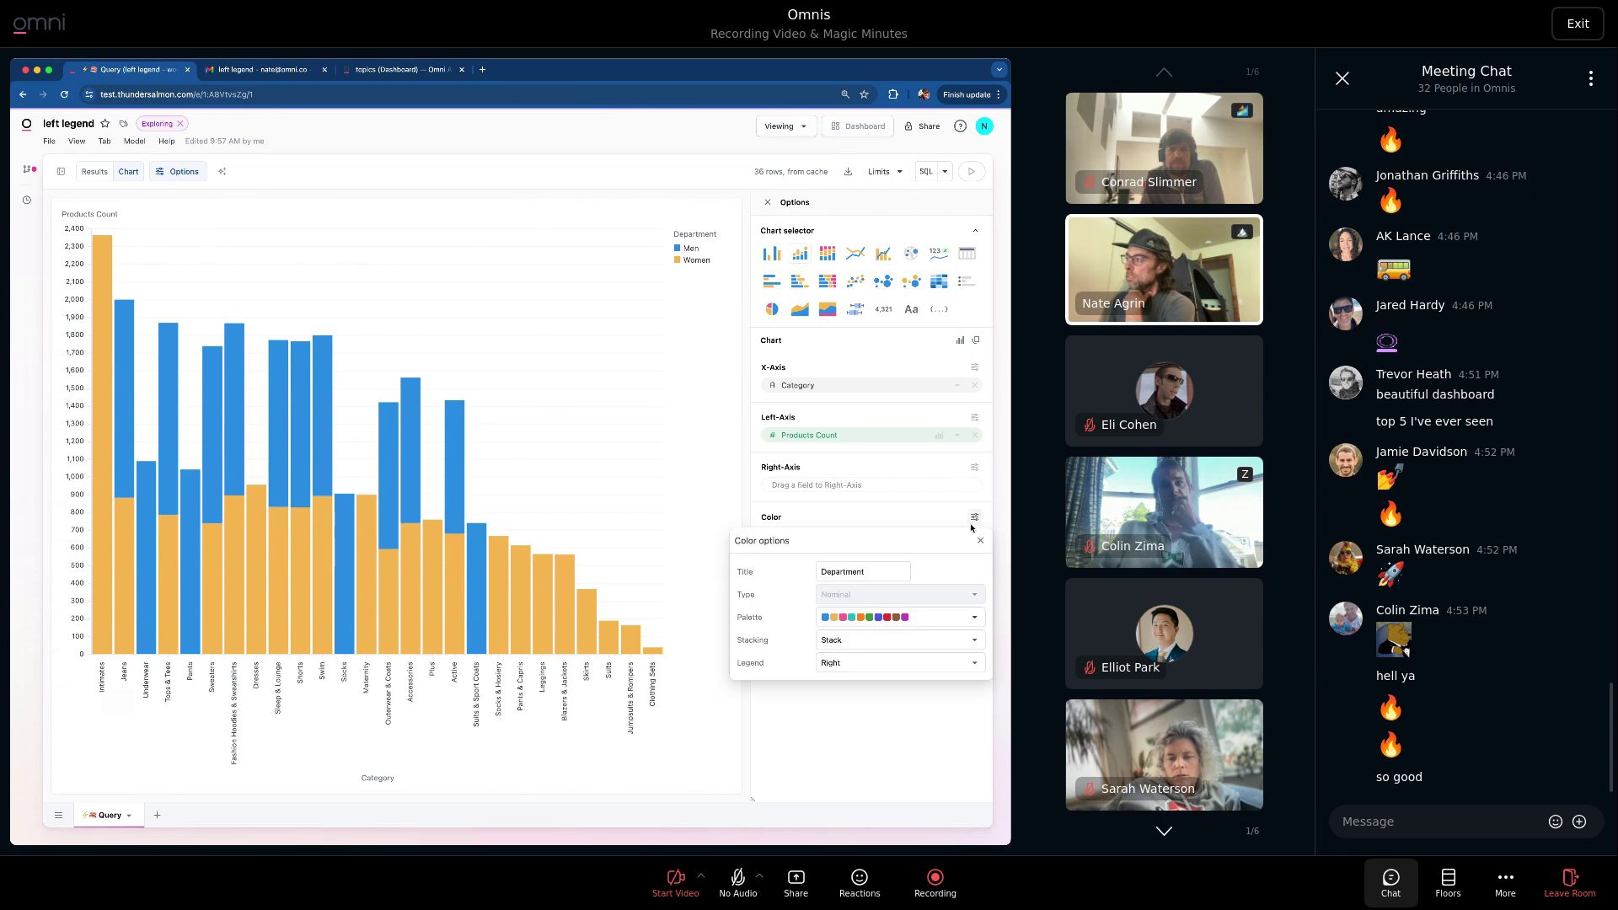
left_click(893, 677)
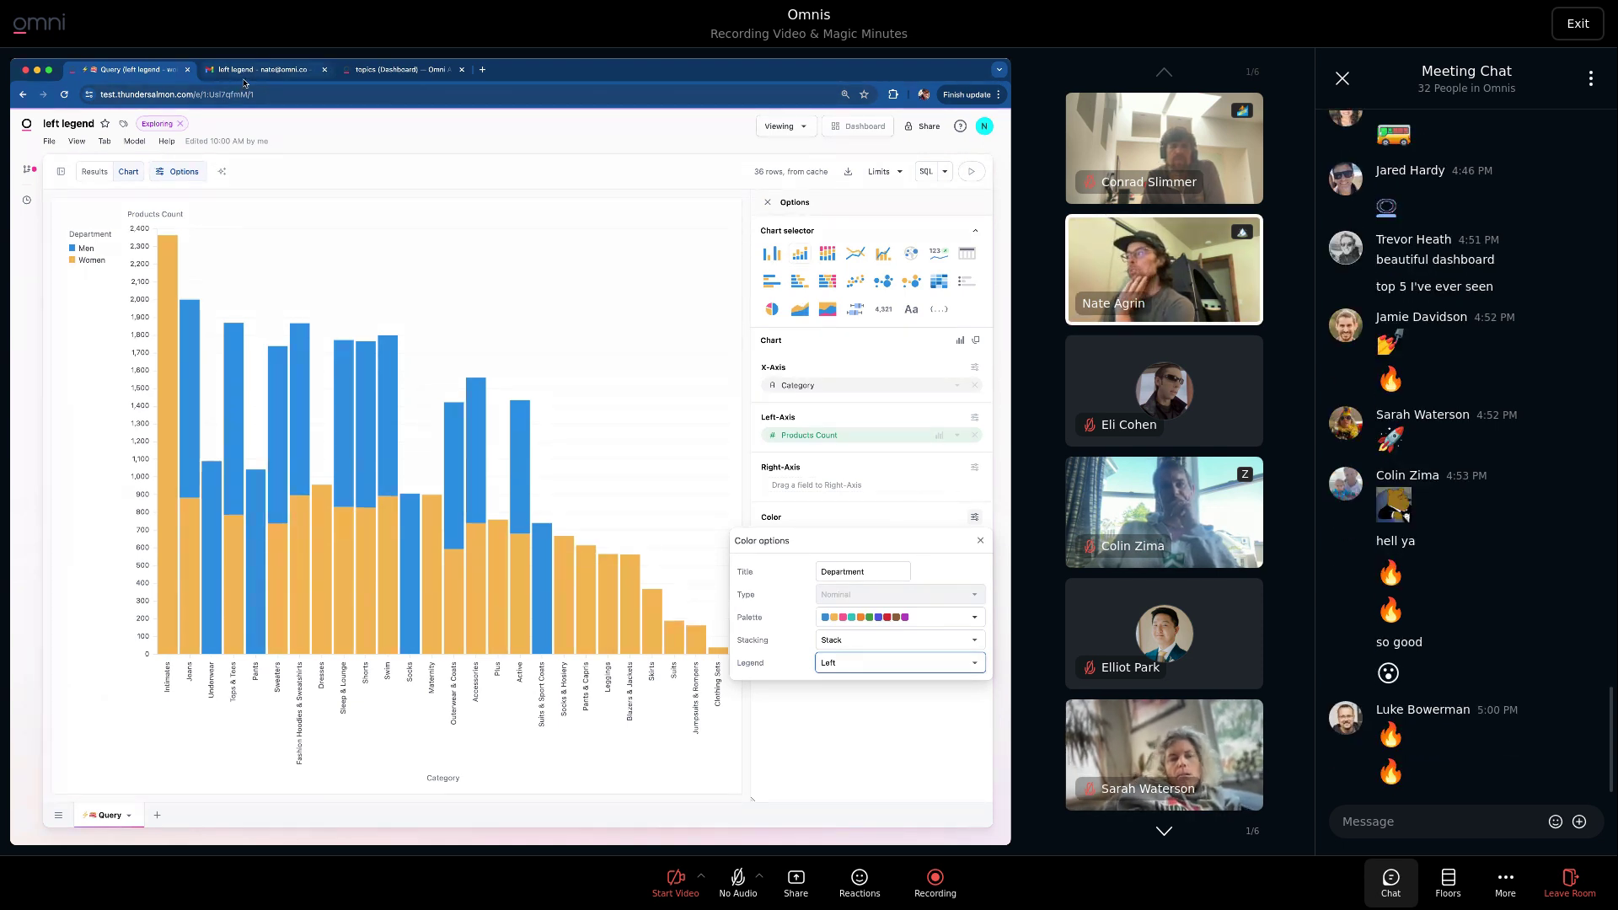
left_click(980, 541)
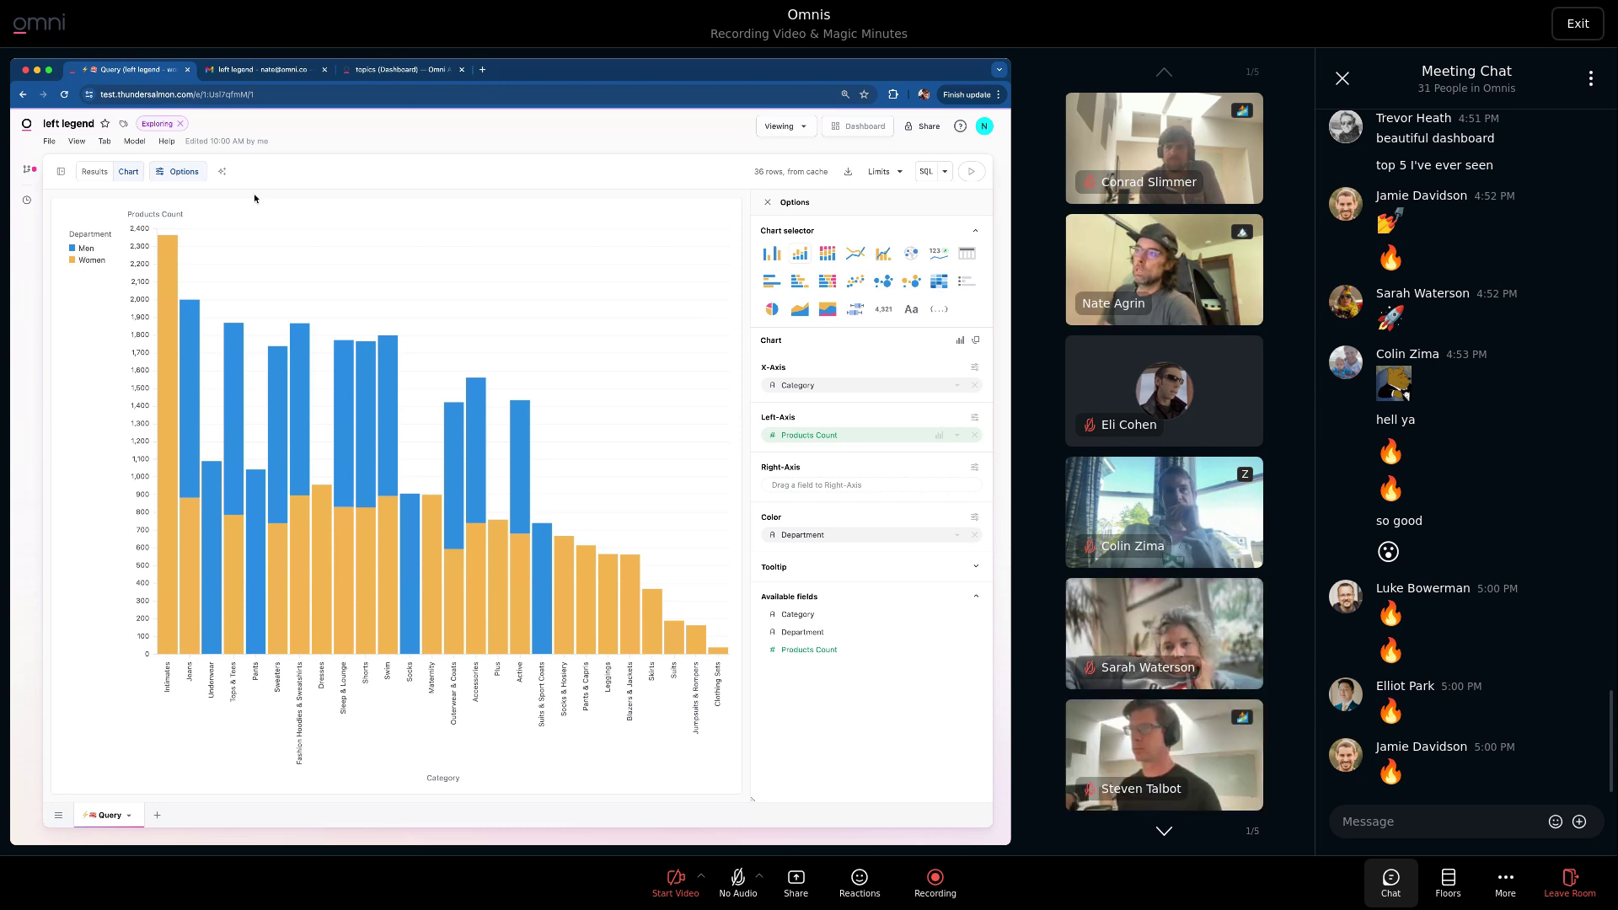
Compare the emailed left legend.png snapshot in Gmail with the query chart, examining where the legends are placed
mouse_move(504, 583)
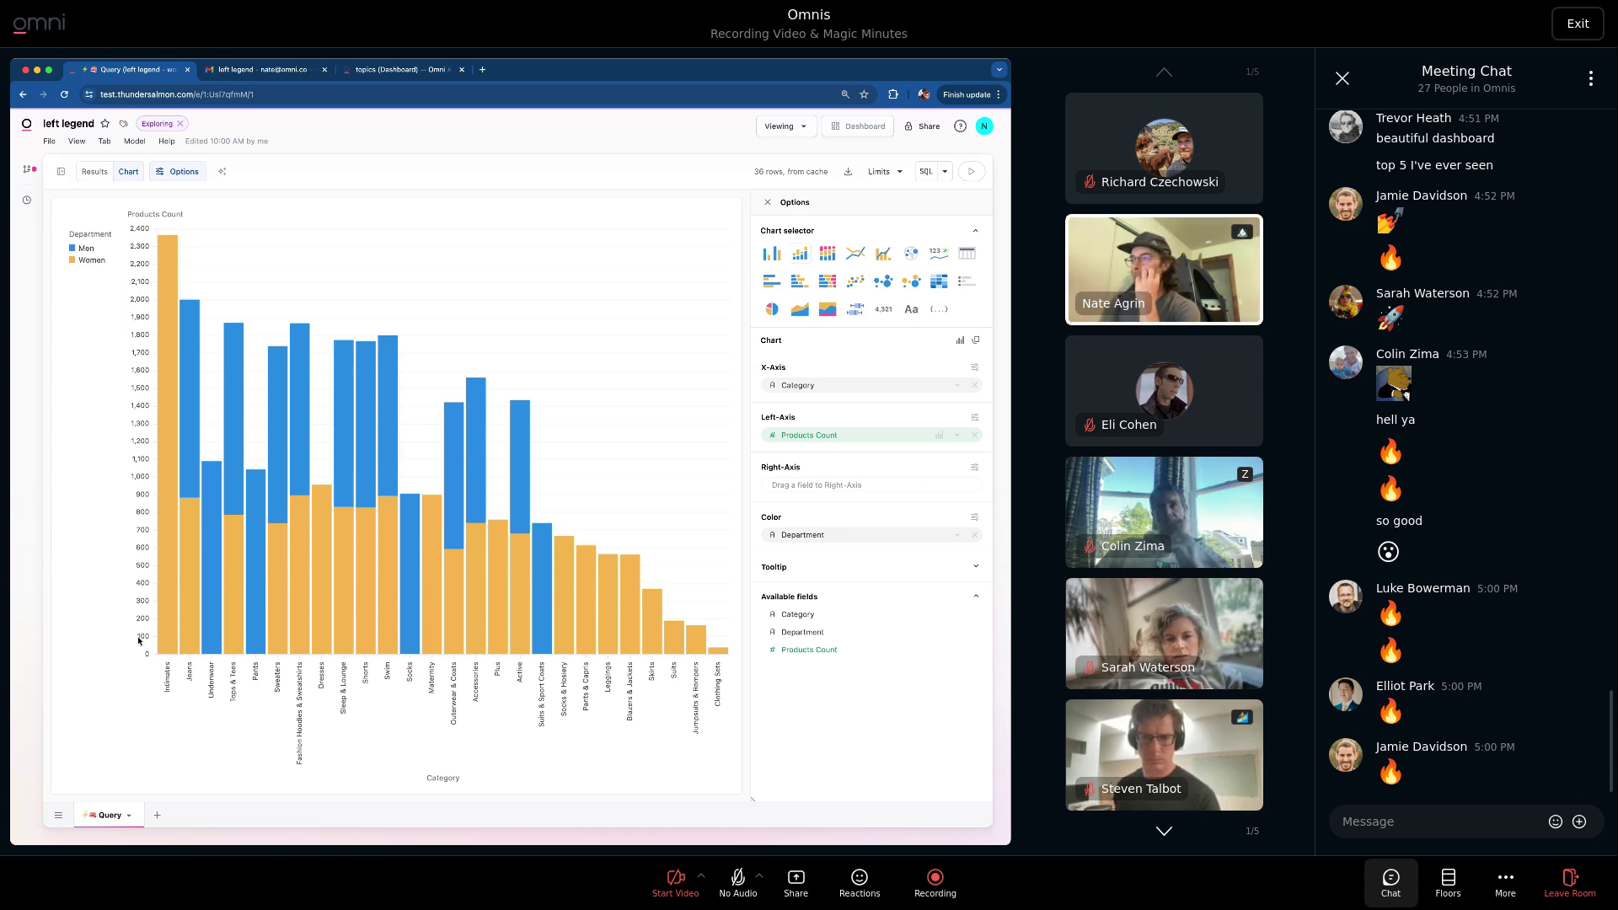
left_click(236, 73)
left_click(337, 489)
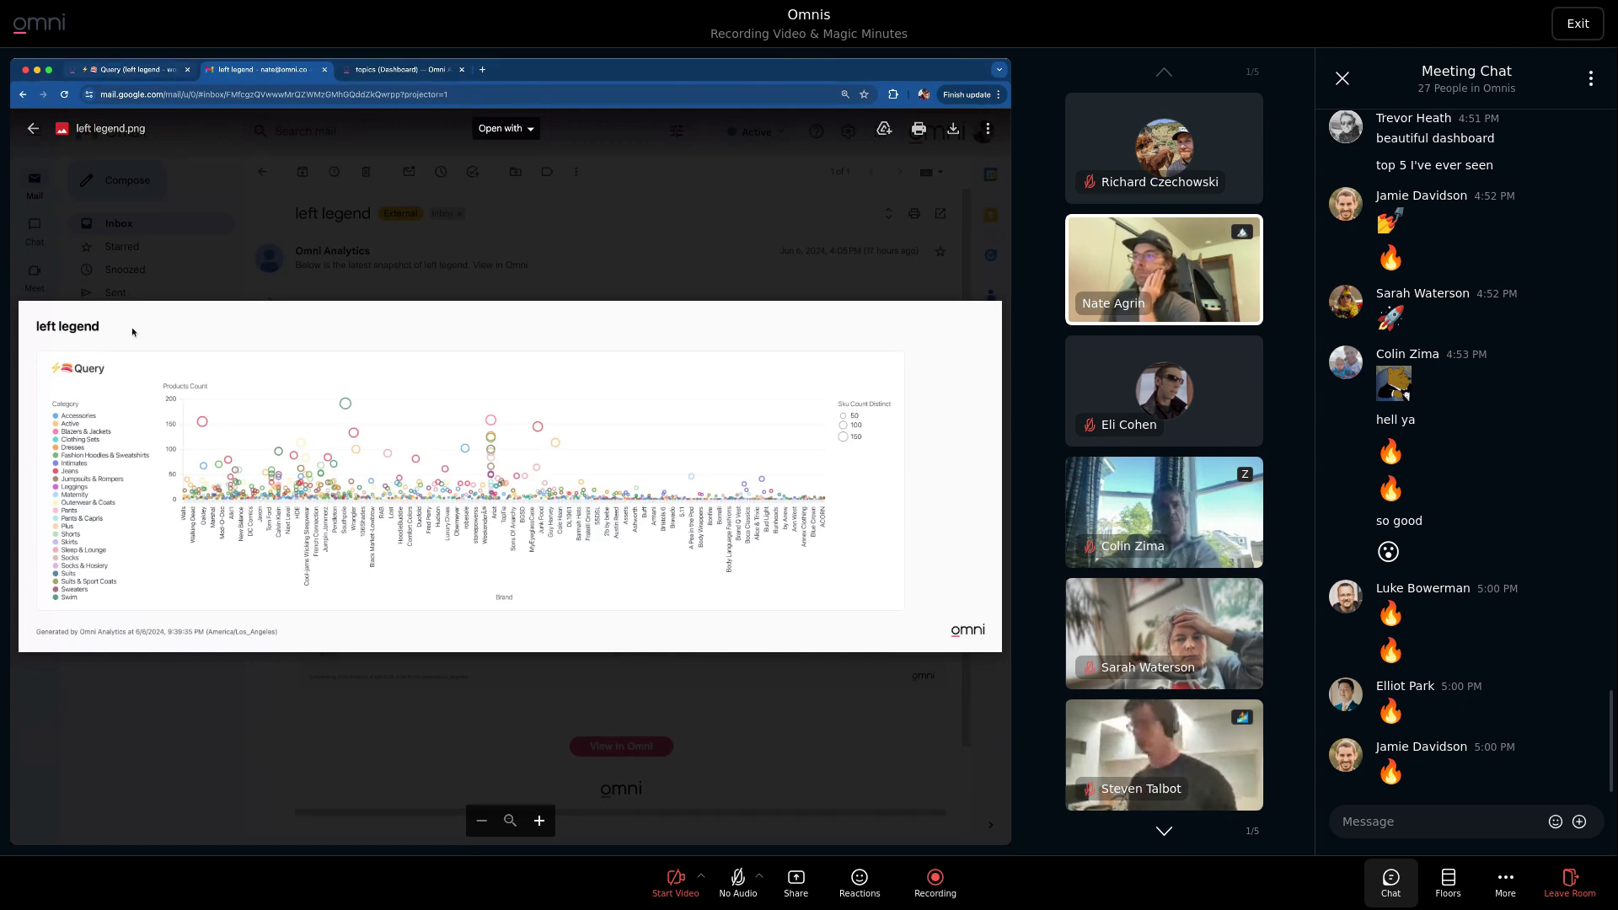
left_click(121, 73)
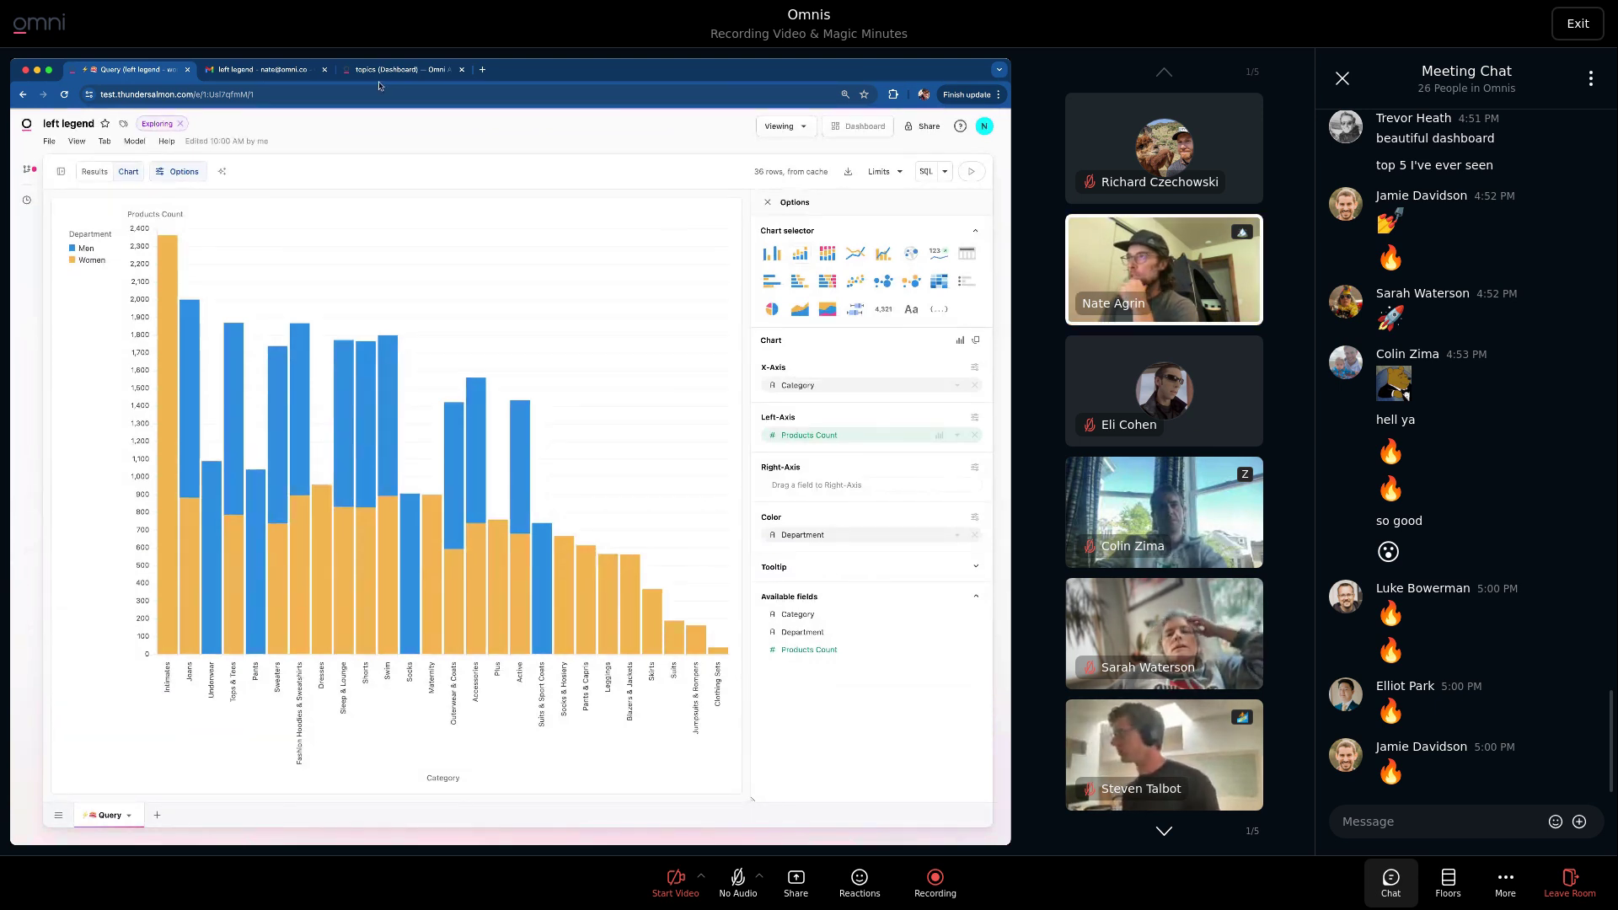
left_click(283, 71)
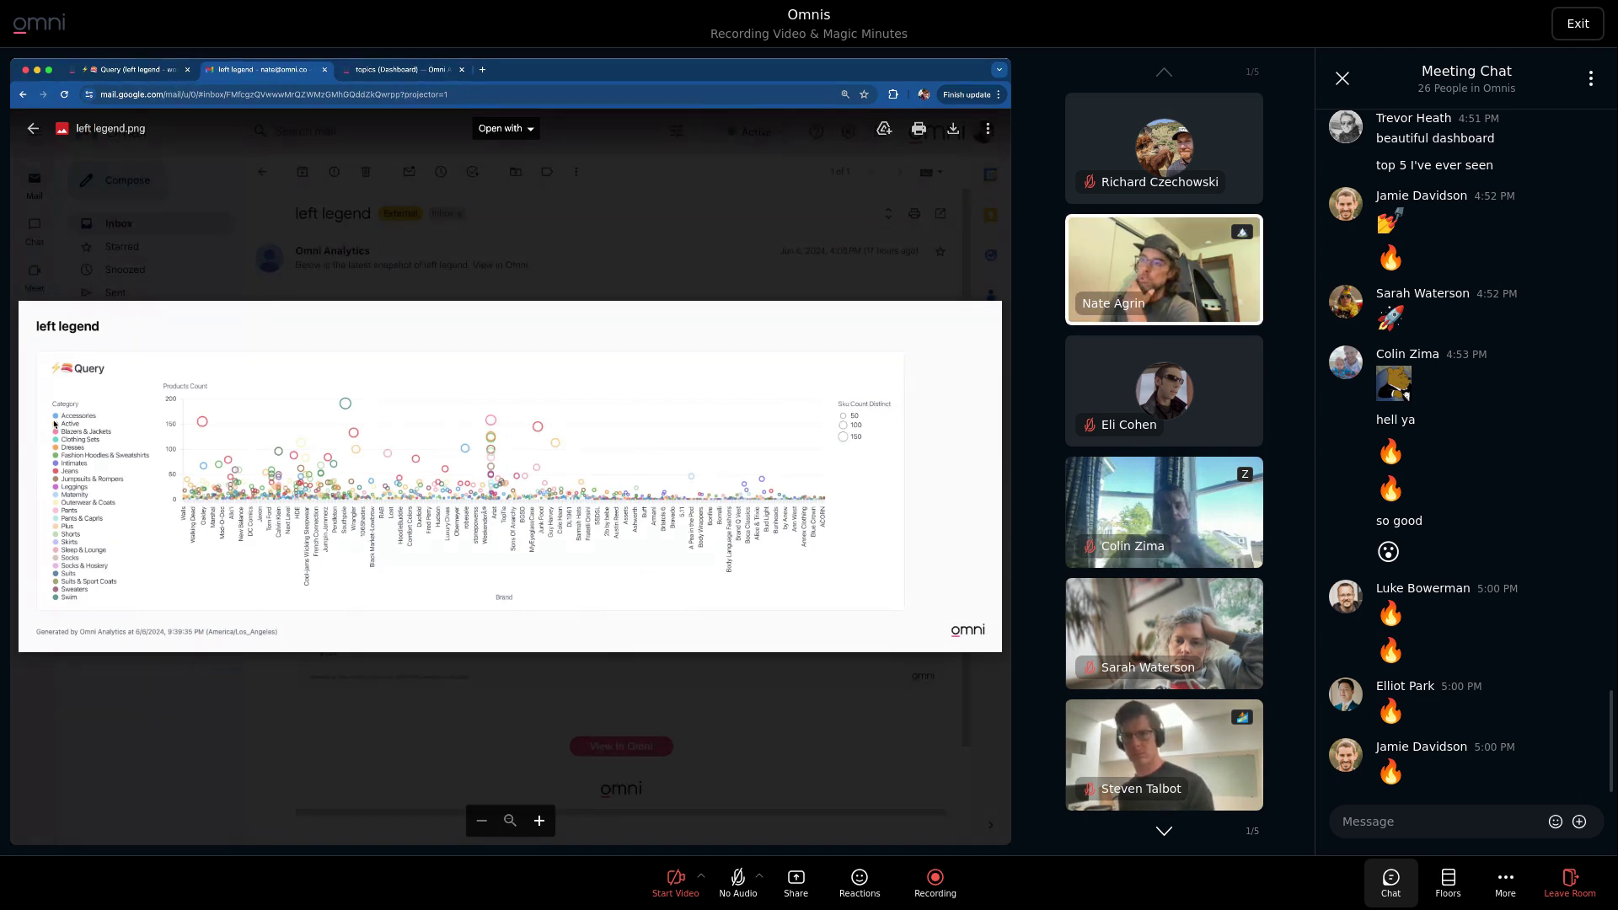
left_click(145, 78)
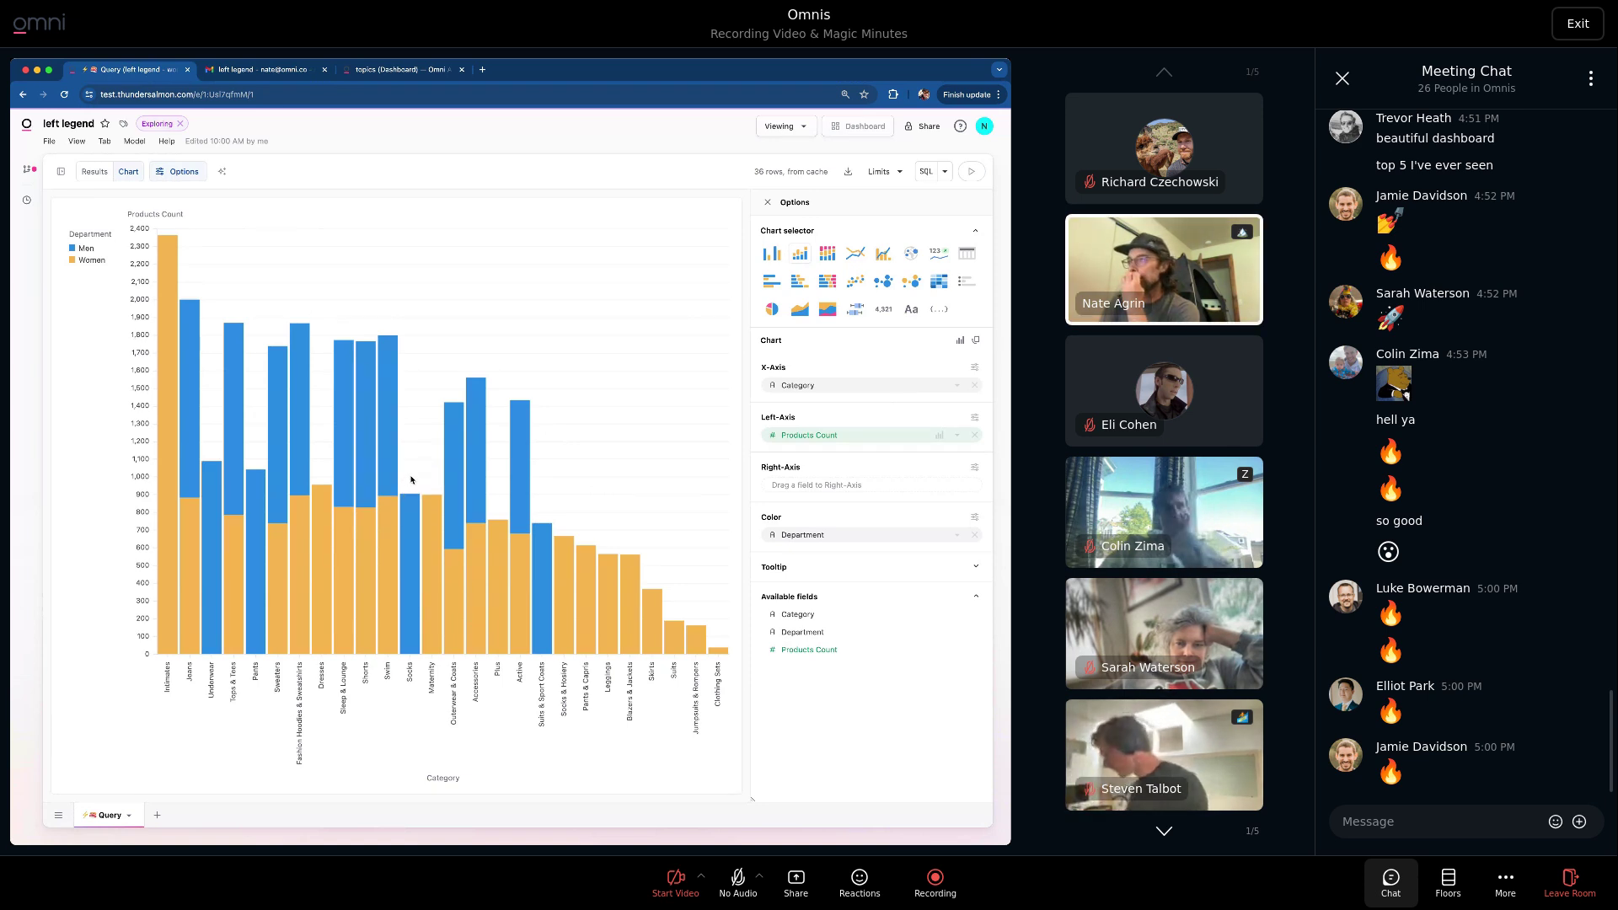
Switch the chart to a custom code visualization and search its specification for "legend"
left_click(939, 310)
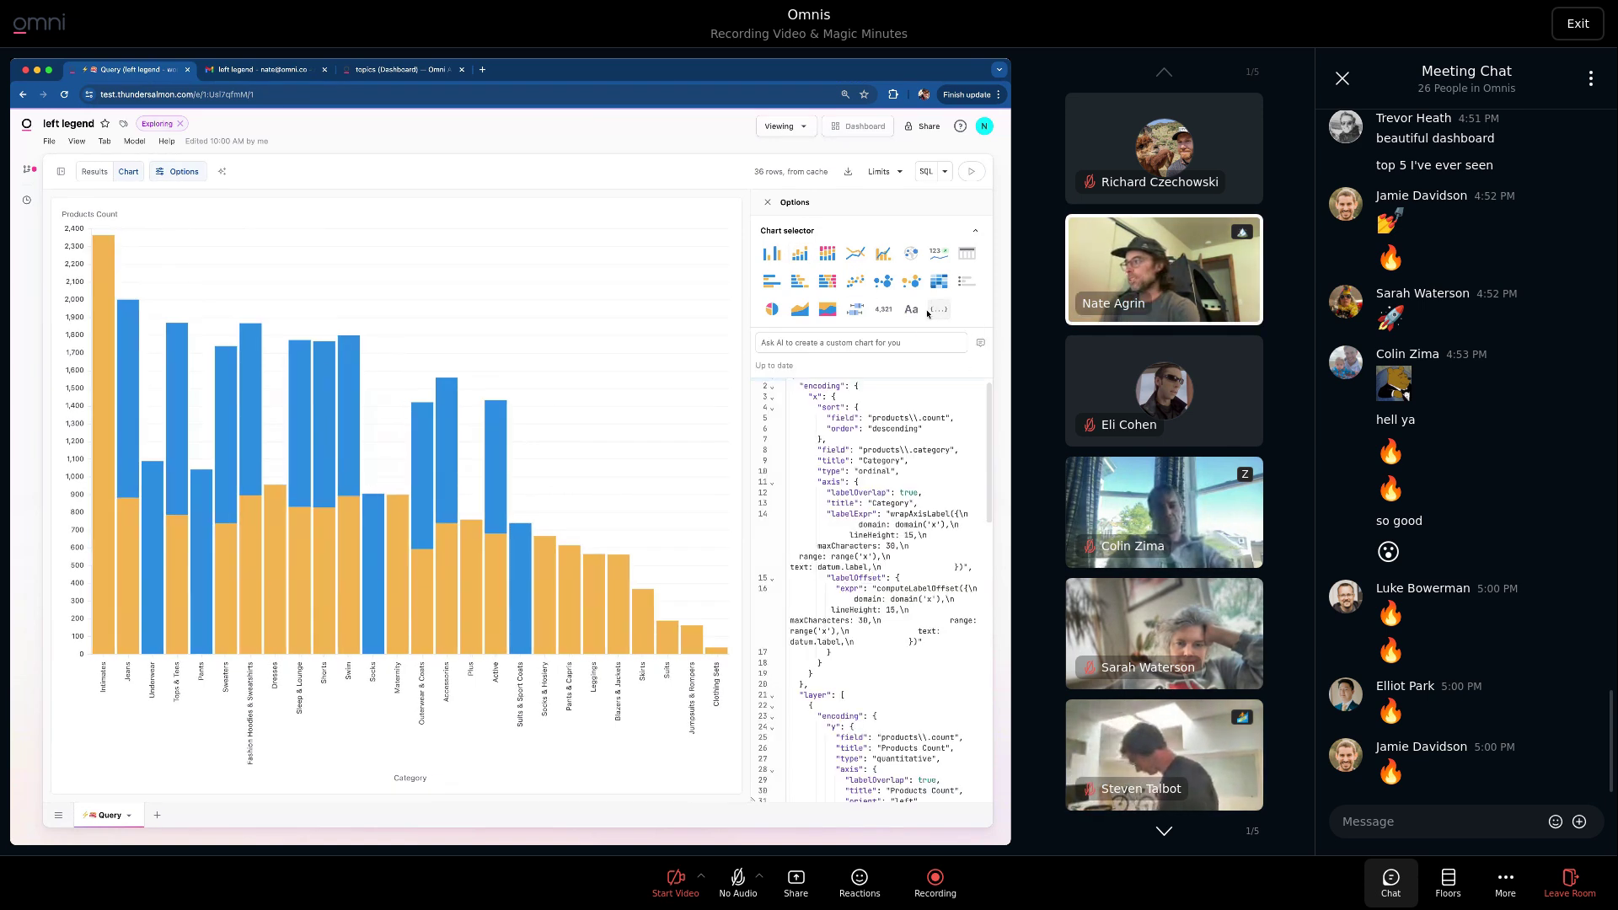
left_click(907, 642)
key("super+f")
type("le")
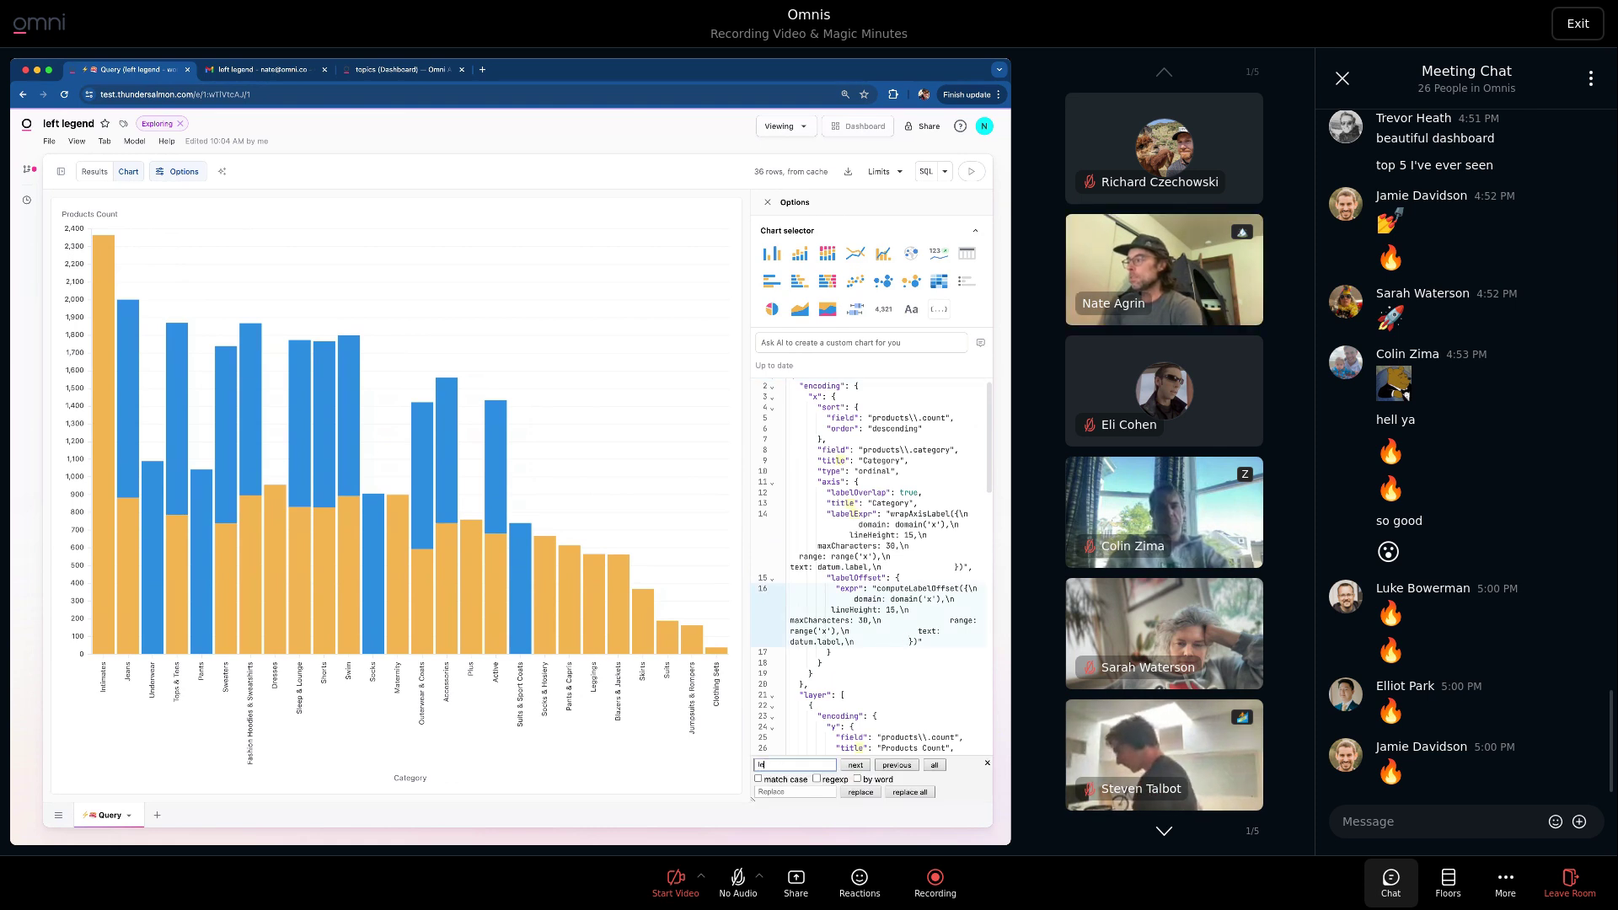
type("gend")
key("Return")
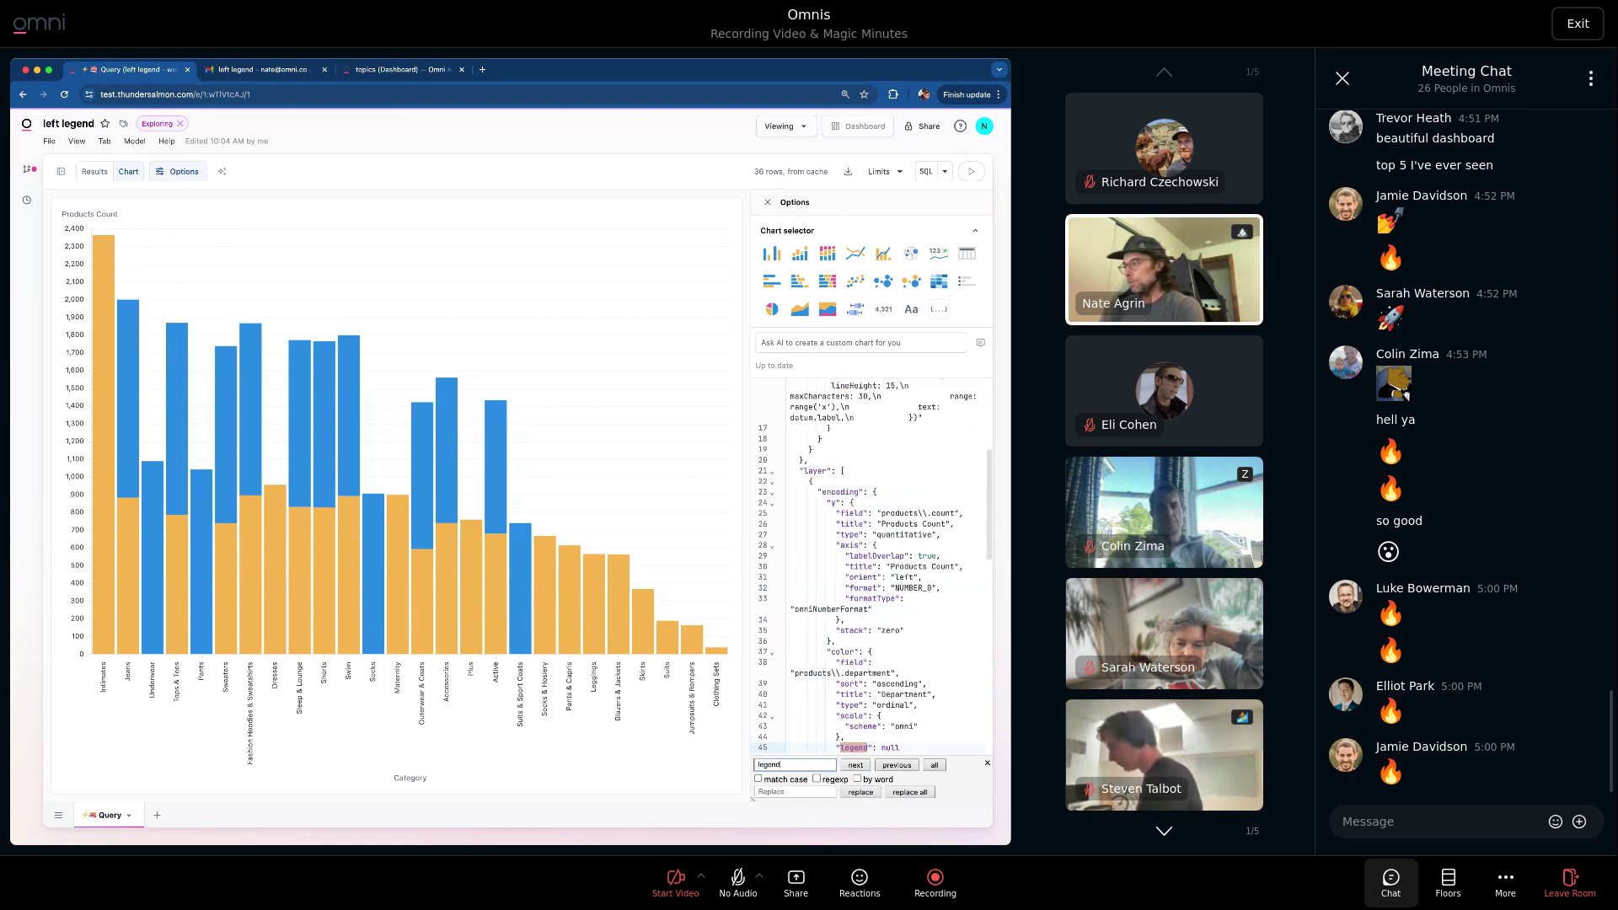
Set the color encoding's legend in the specification to an object with "orient": "bottom"
scroll(905, 647, "down", 3)
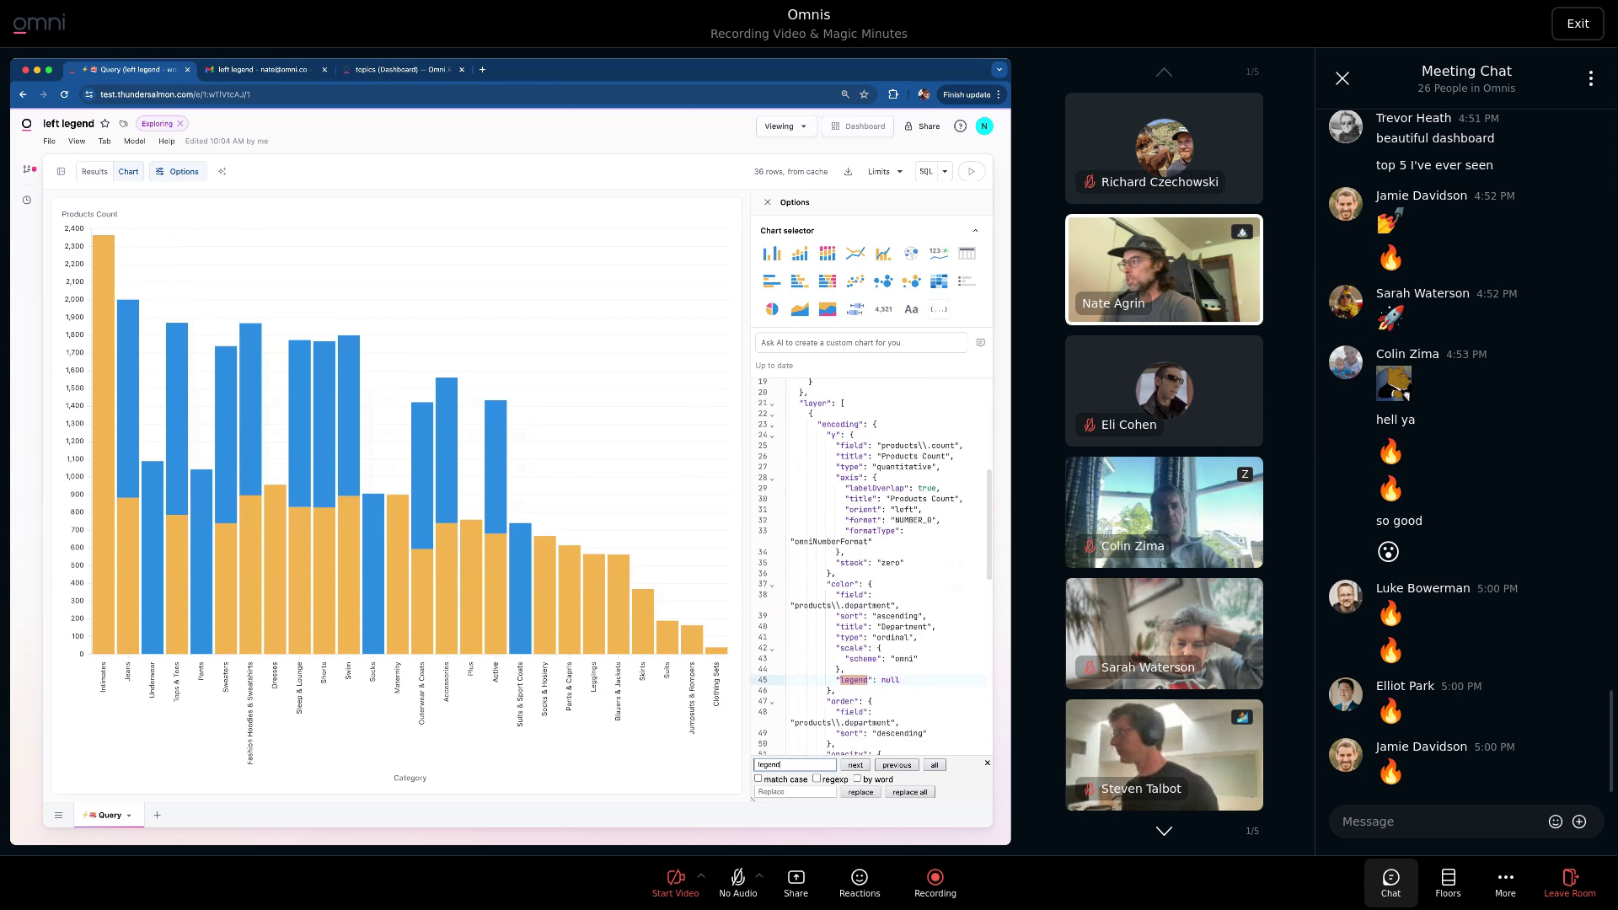
double_click(895, 679)
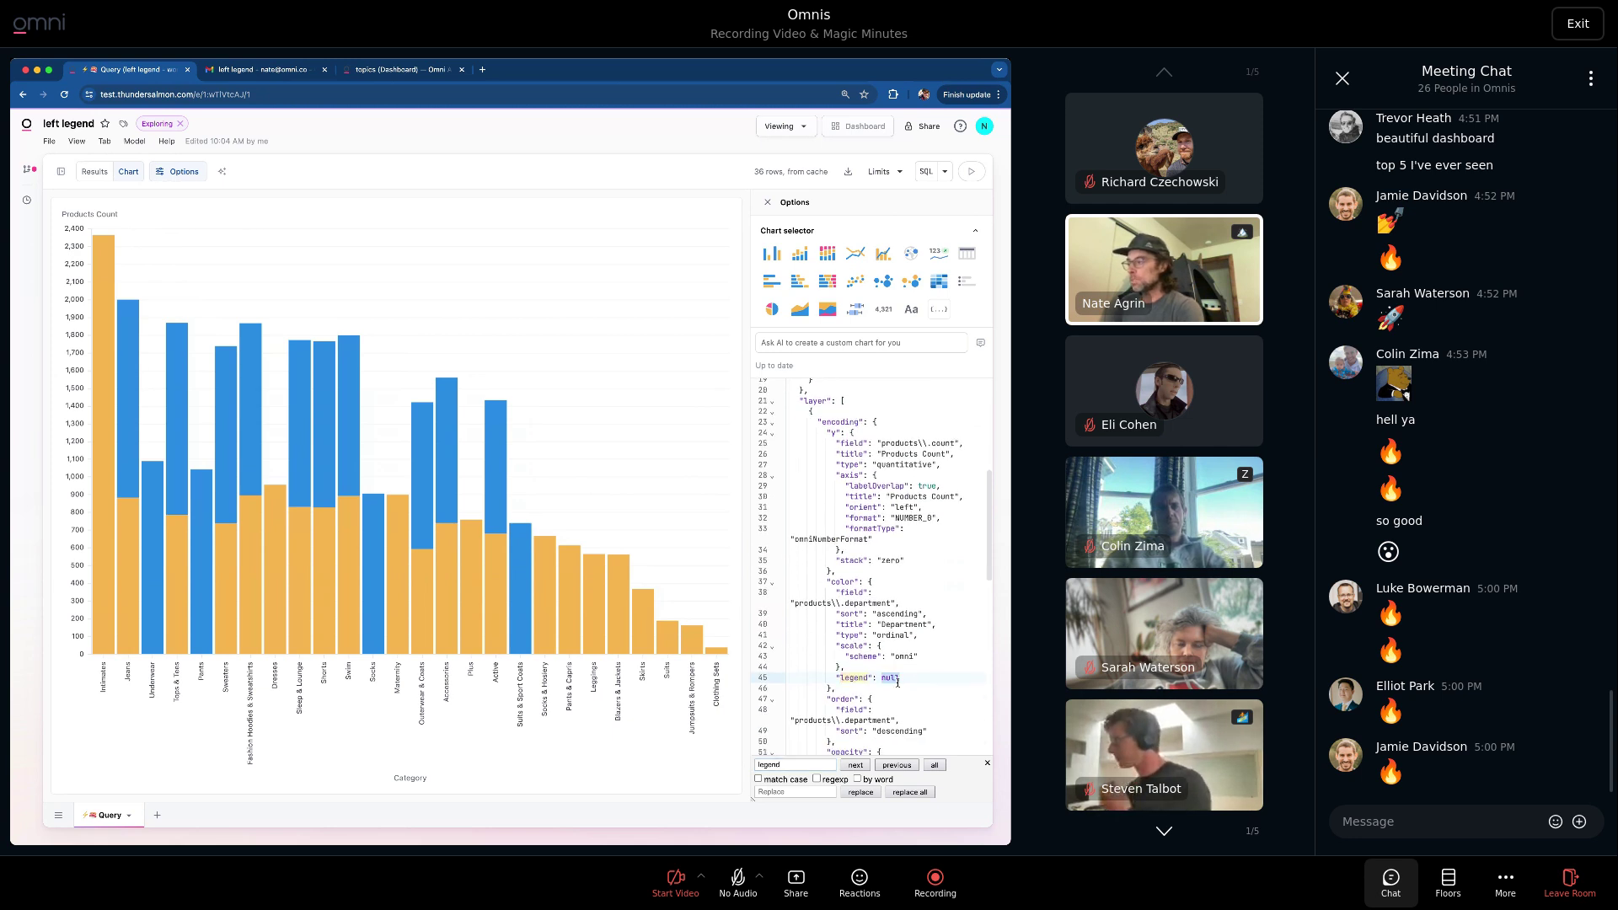
key("BackSpace")
type("{")
key("Return")
key("alt+shift+Left")
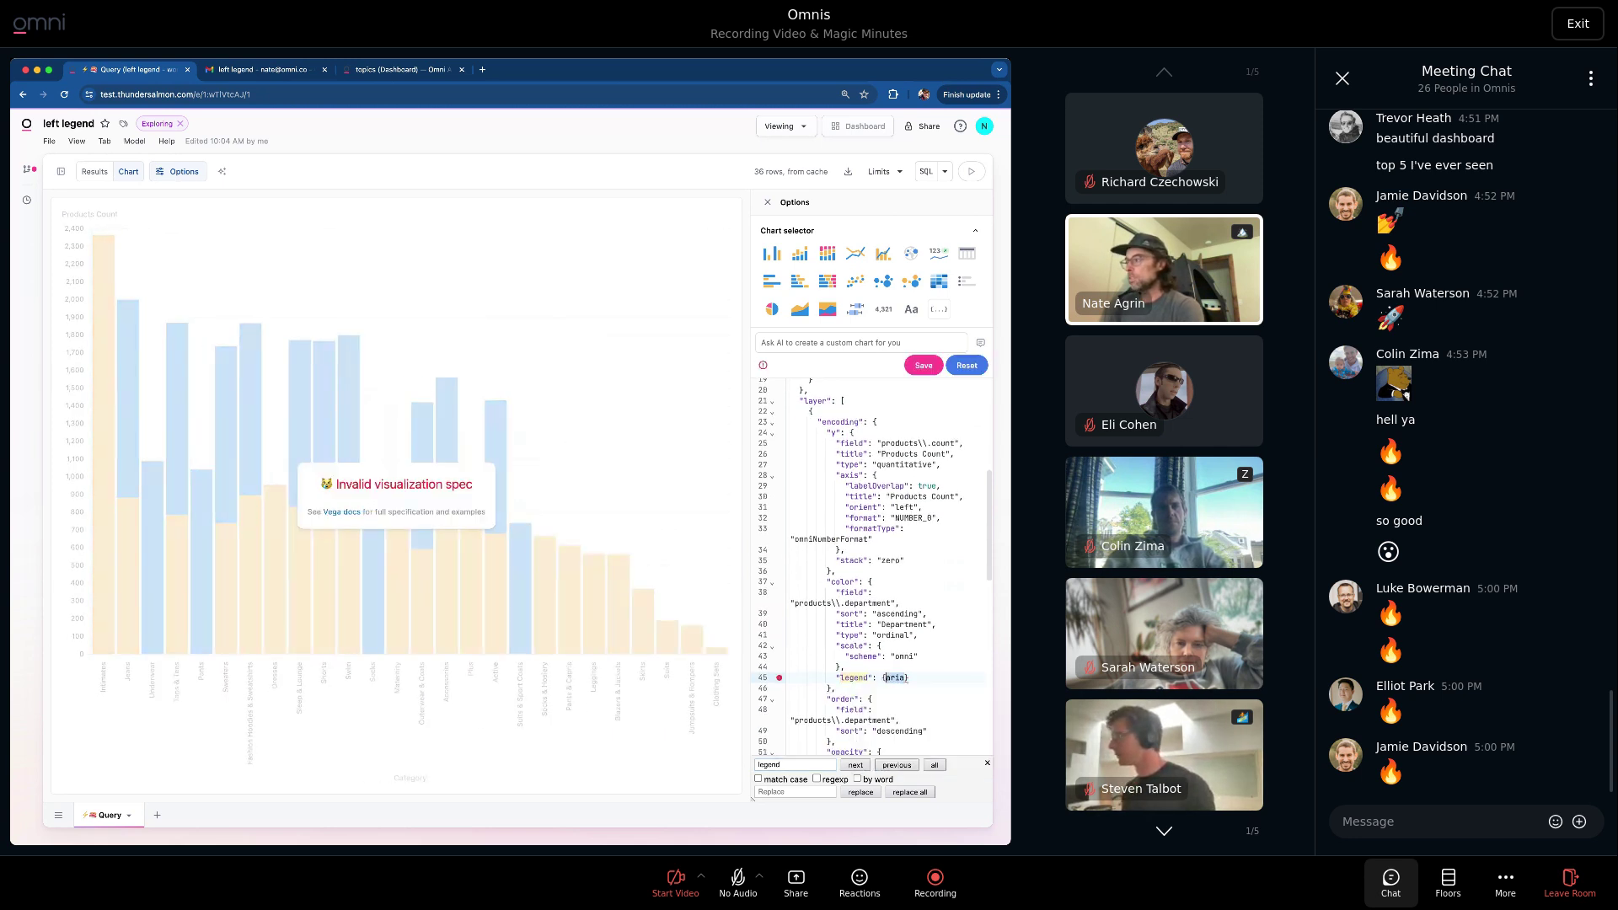
key("Return")
type("\"or")
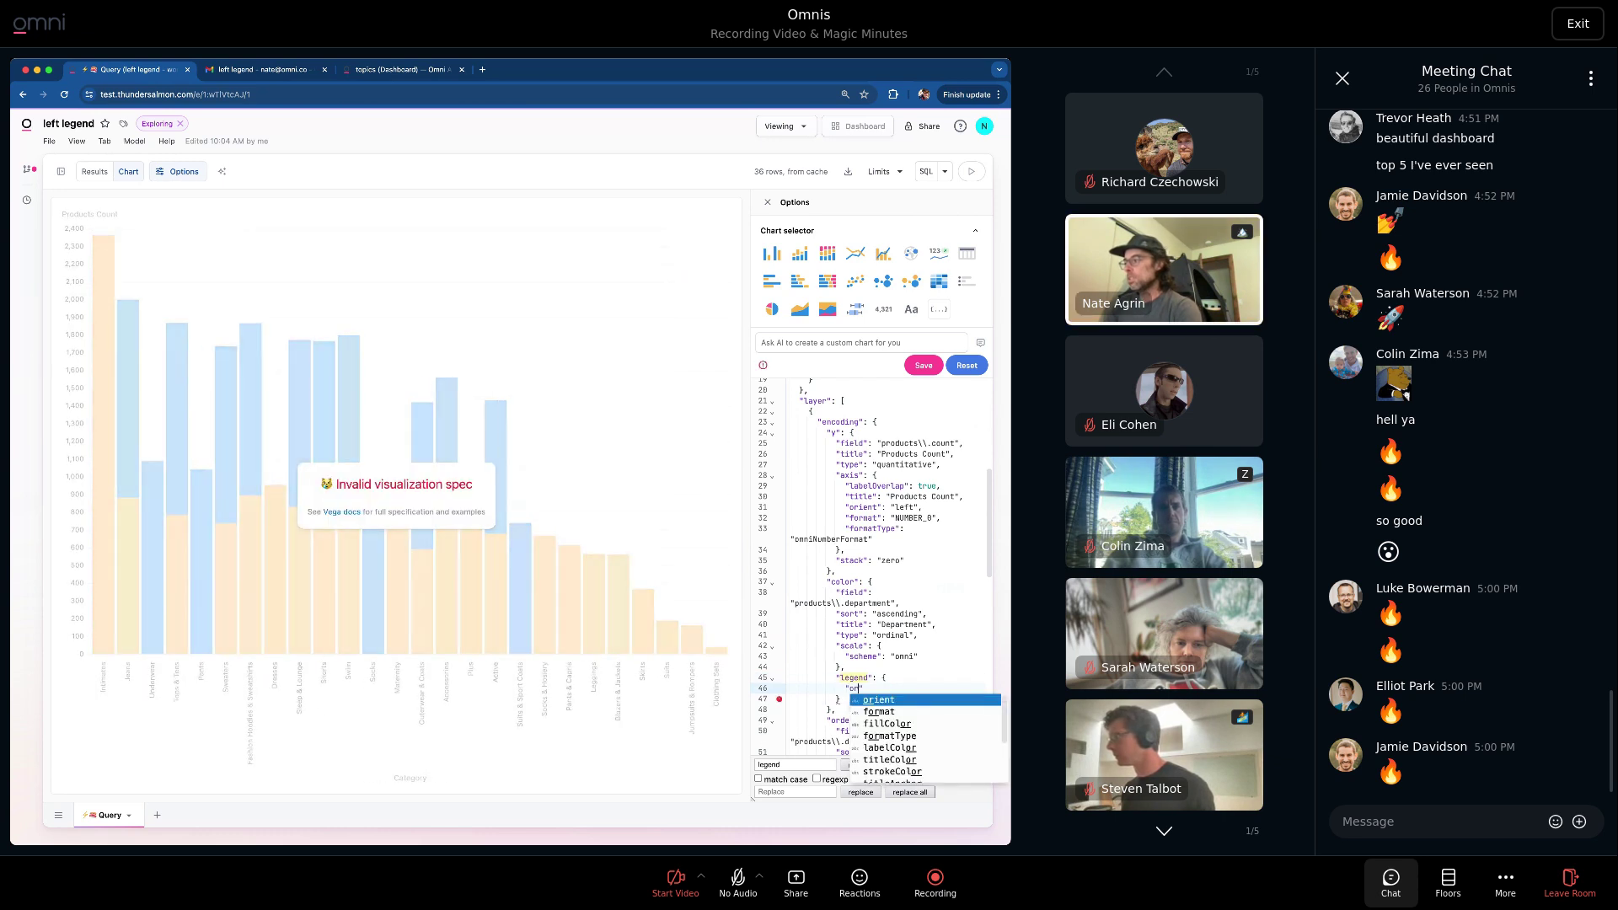
key("Return")
type(": \"b")
key("Return")
key("Left")
key("Left")
key("Left")
key("Left")
key("Left")
key("Left")
key("BackSpace")
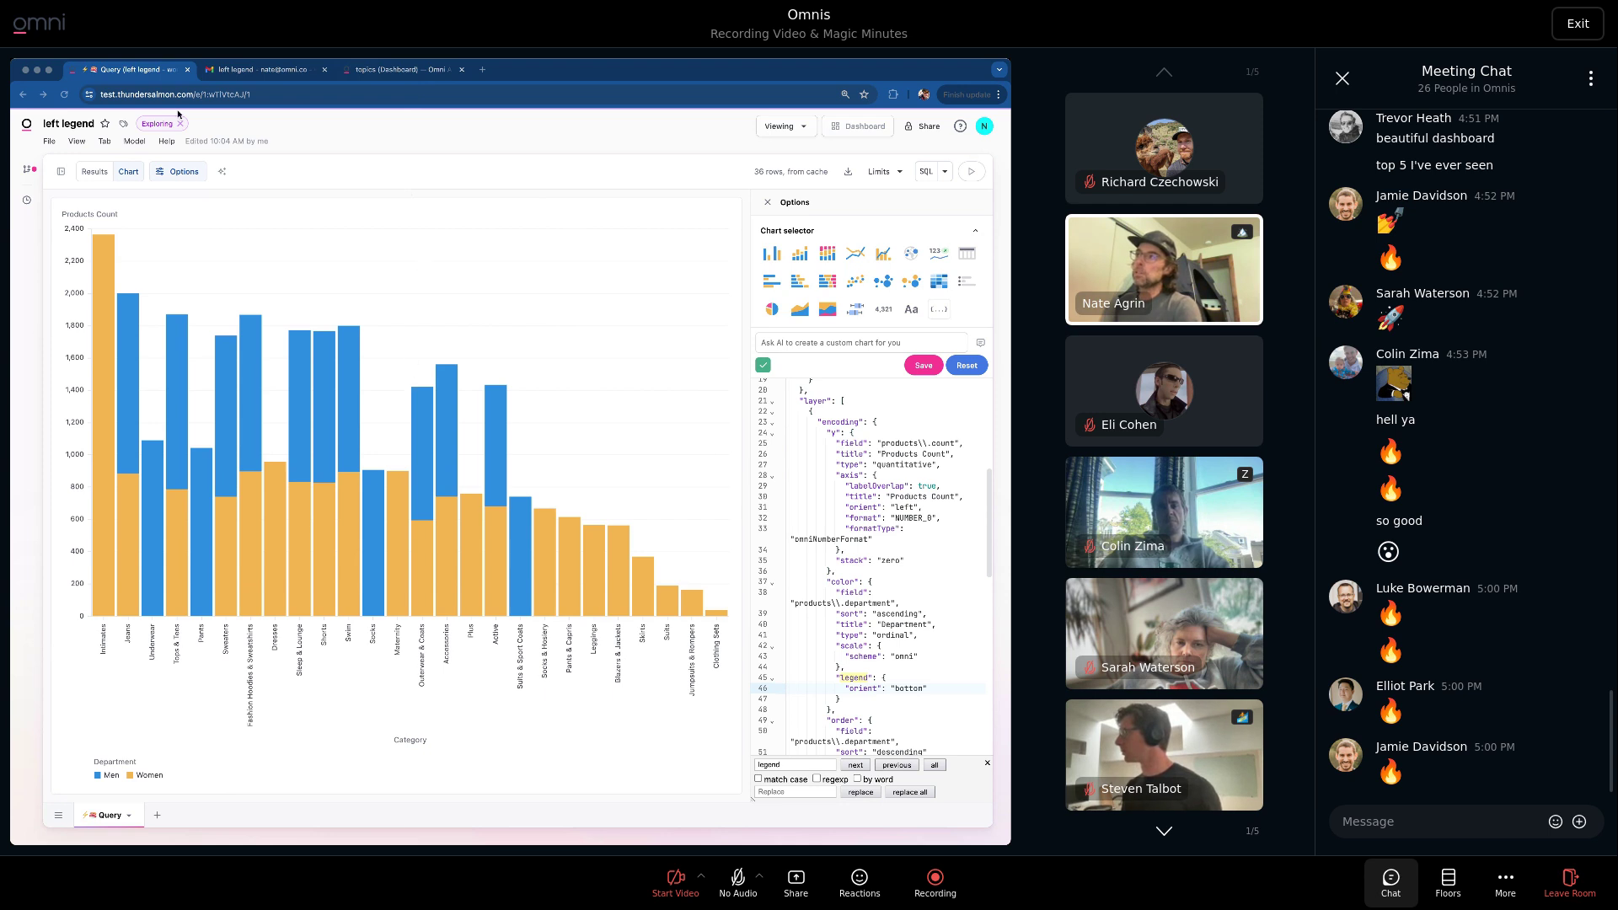
Open the topics dashboard and expand the first query tile's error details to examine the message
left_click(124, 79)
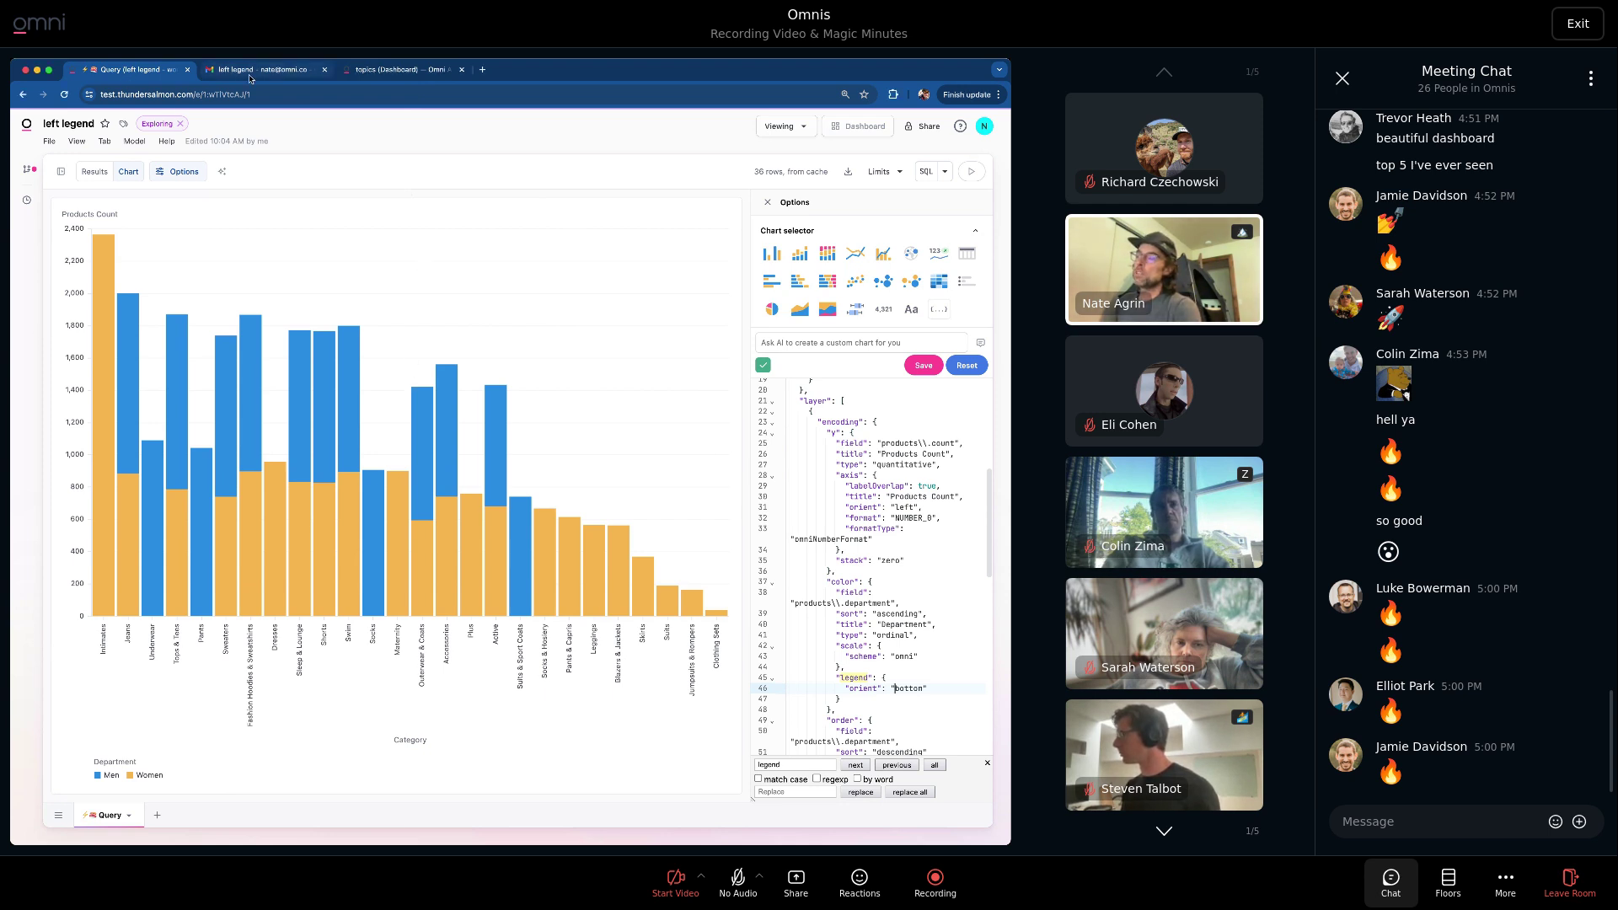
left_click(396, 70)
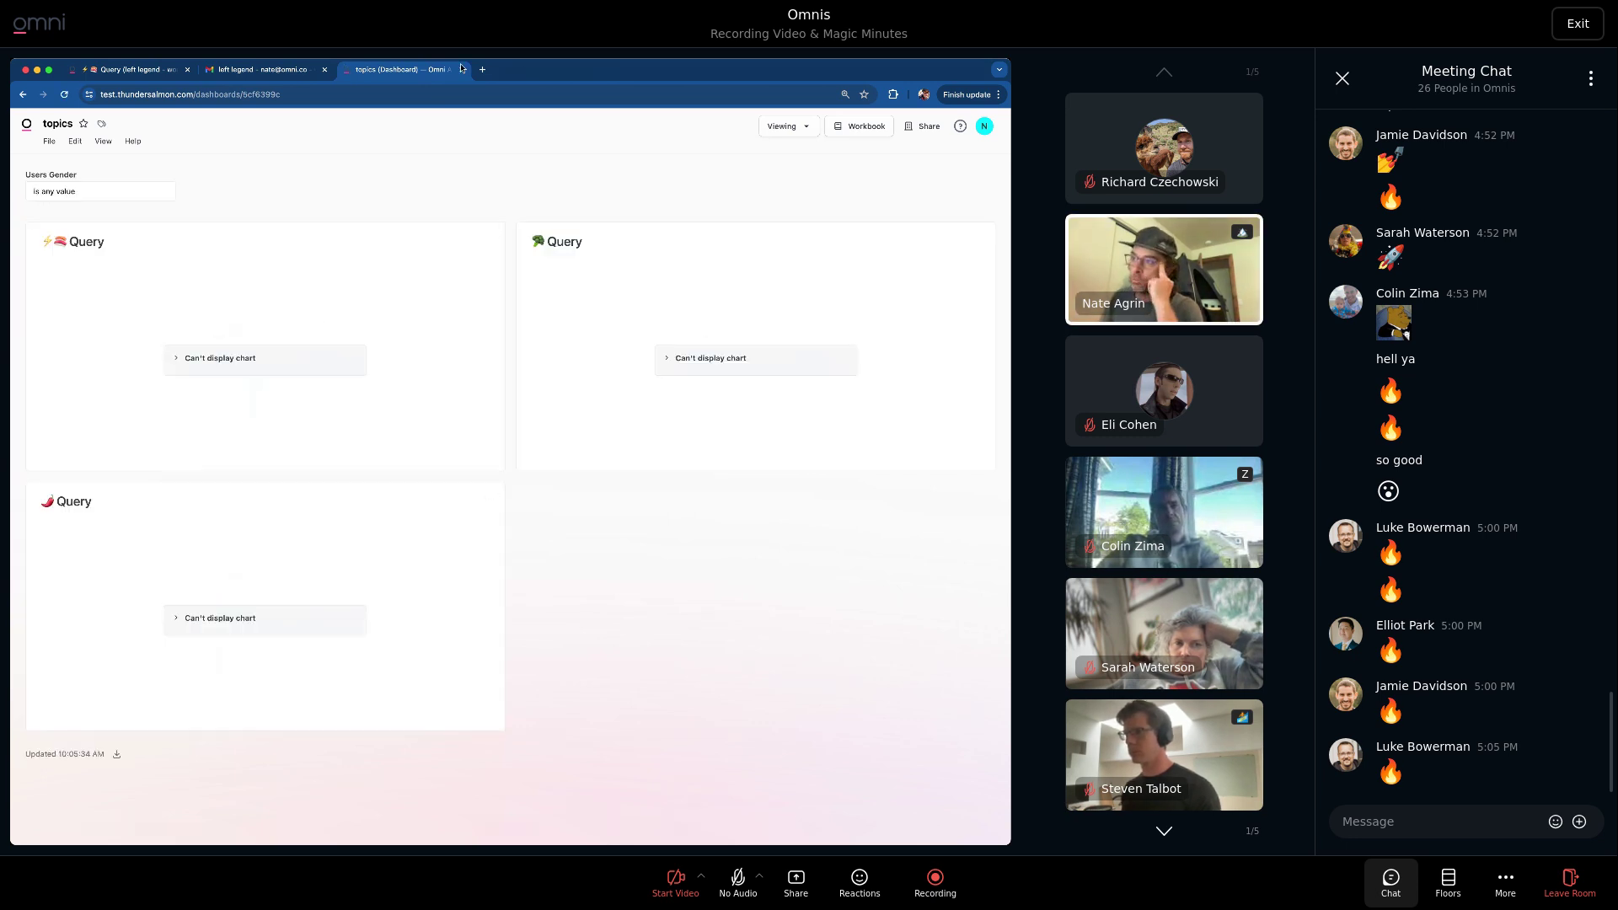
left_click(179, 360)
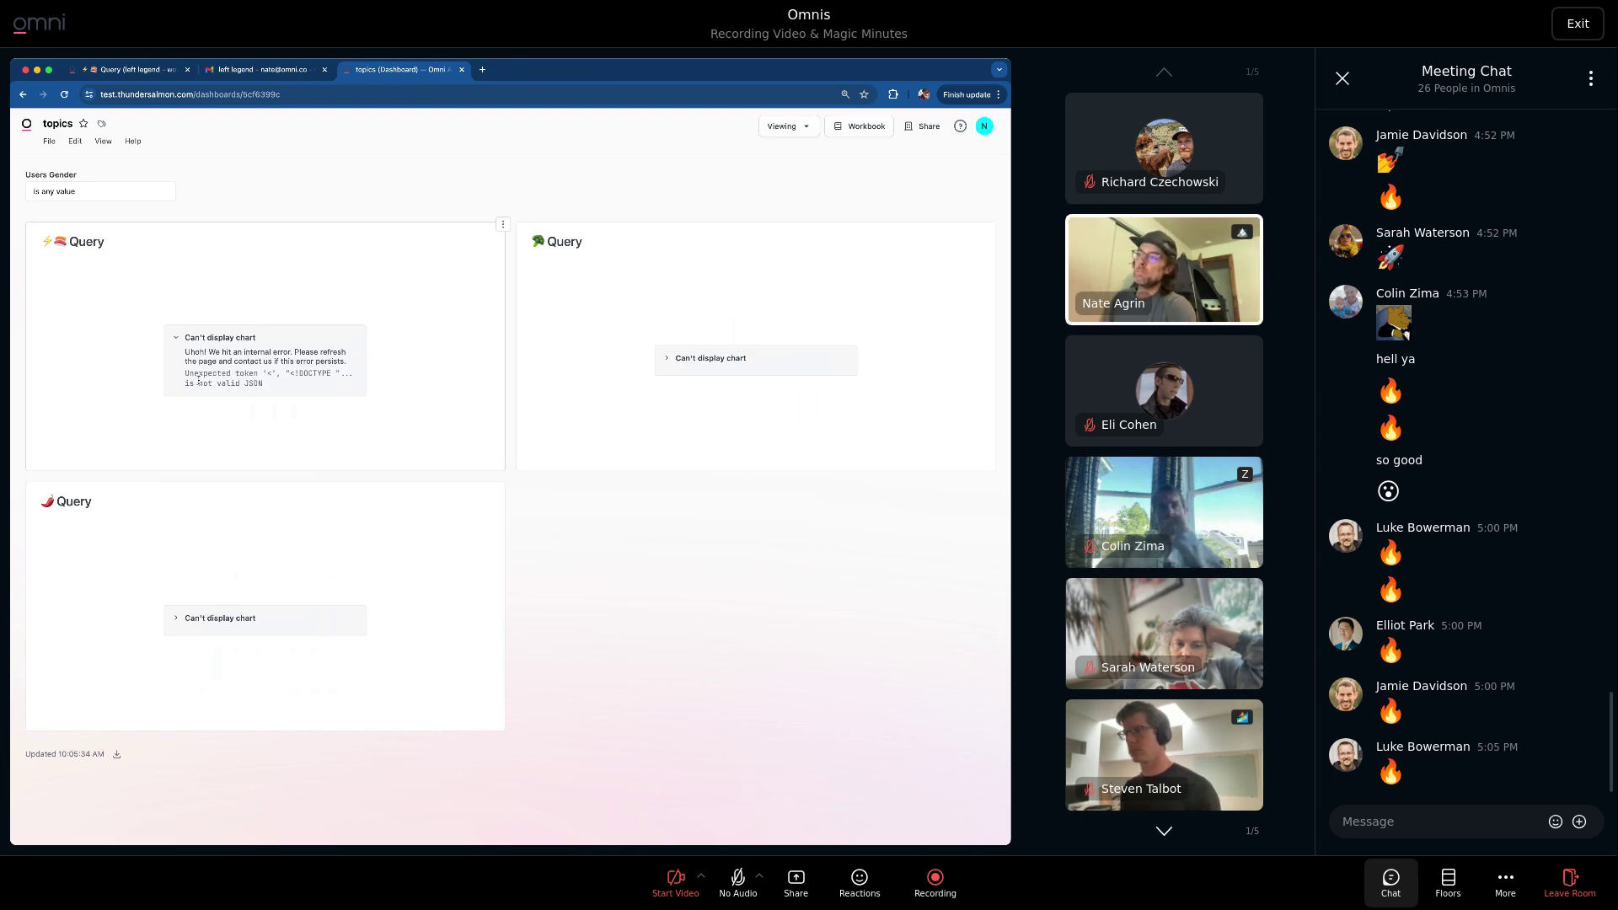
triple_click(204, 376)
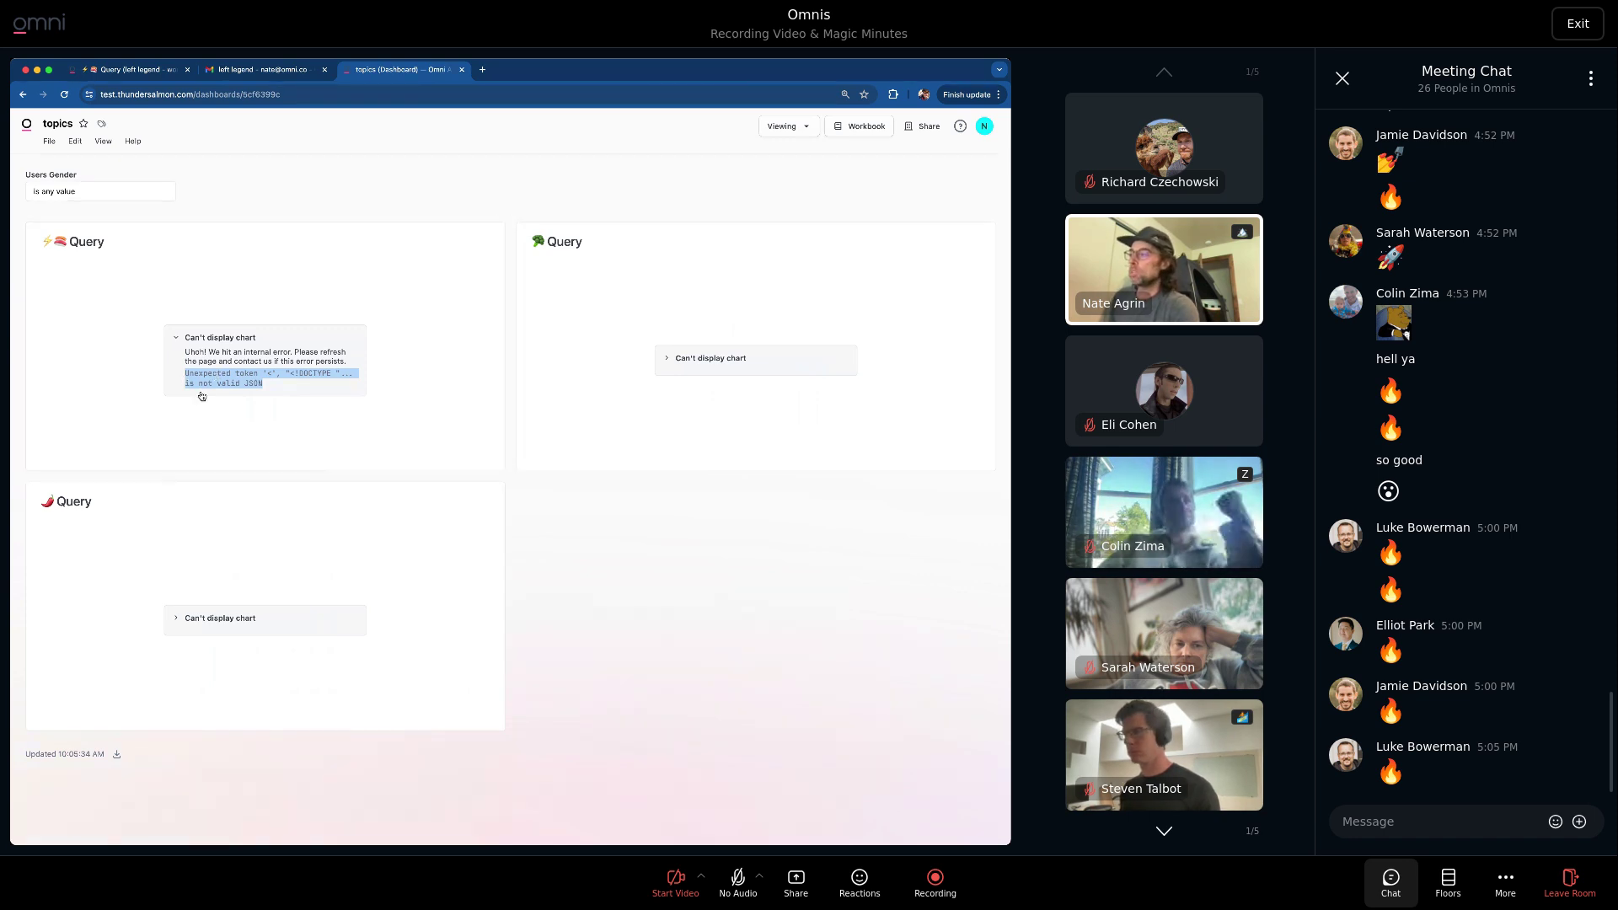
Reload the topics dashboard page repeatedly to retry loading it
key("super+Tab")
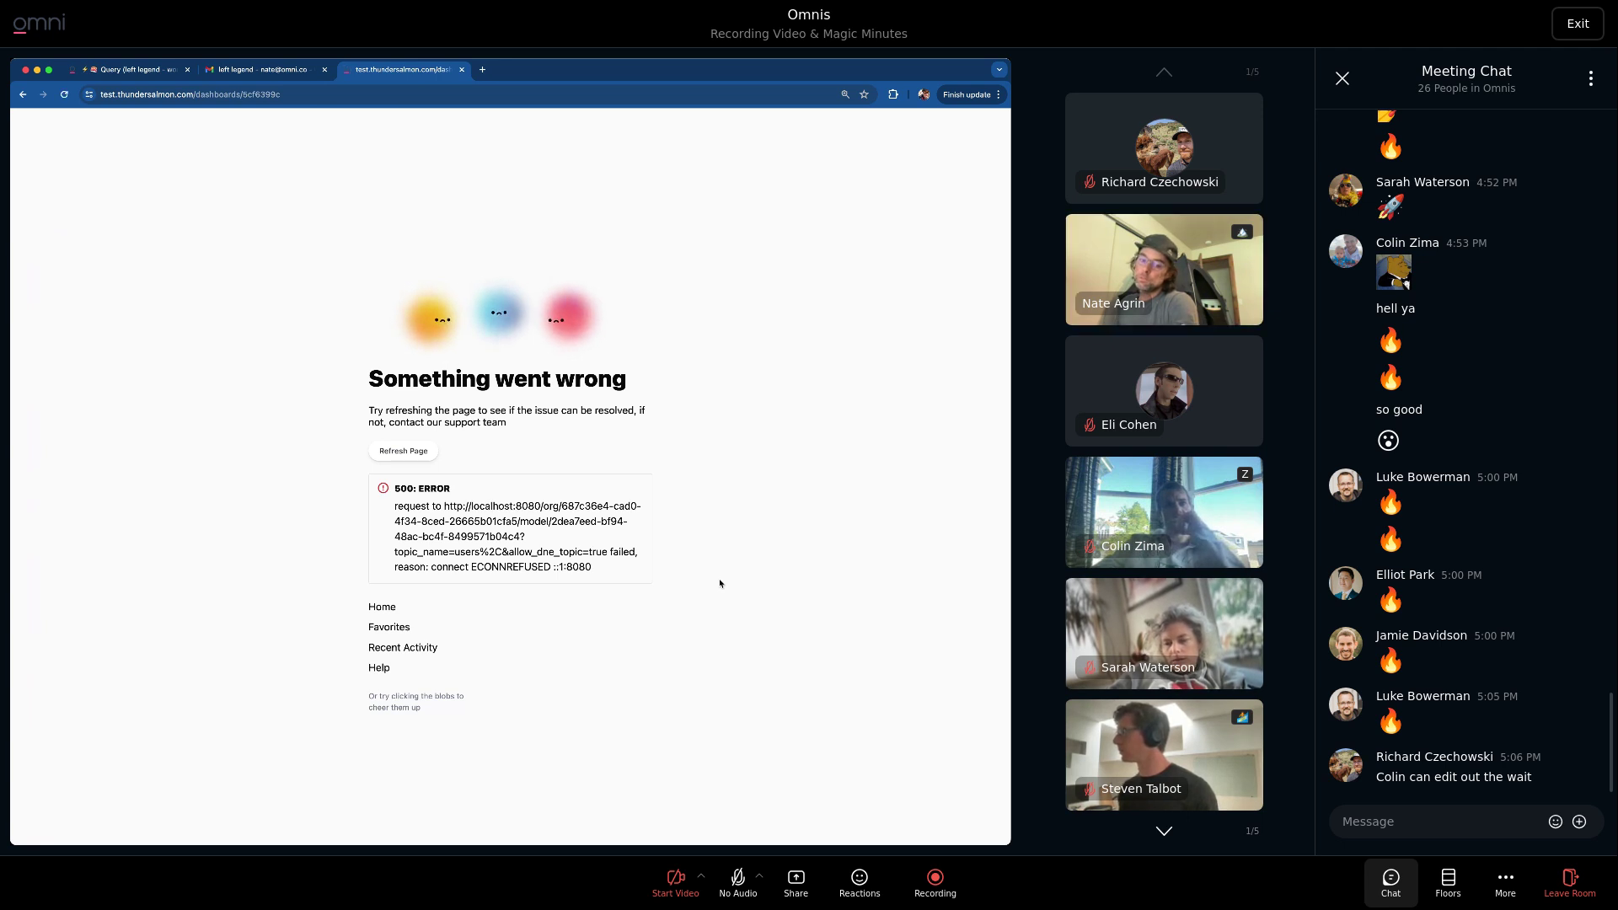
key("super+r")
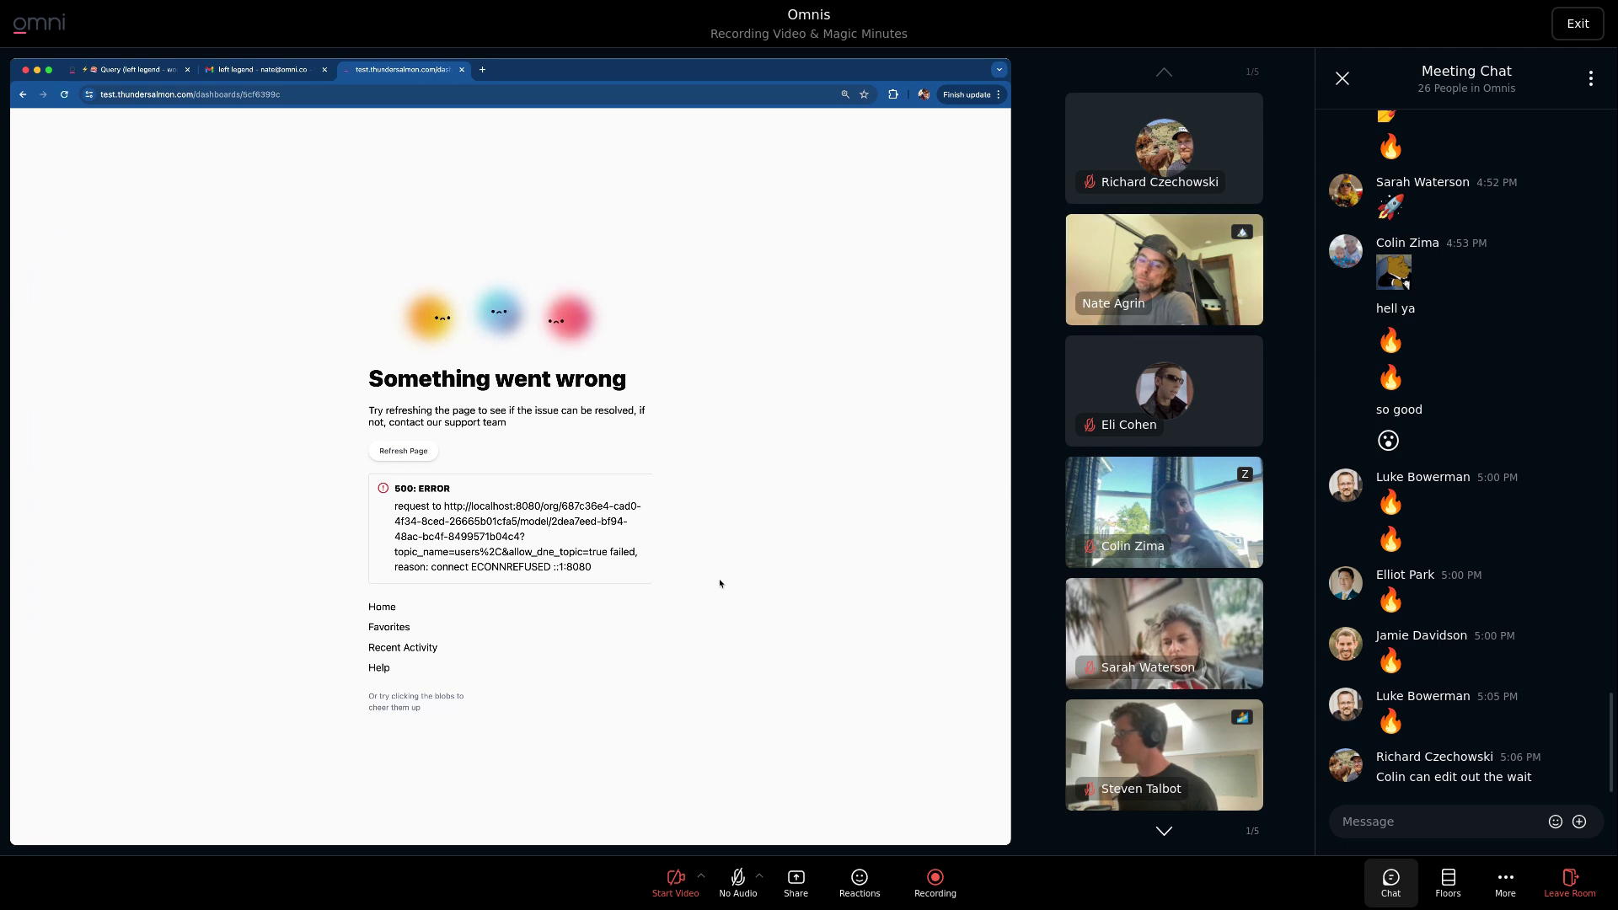
key("super+r")
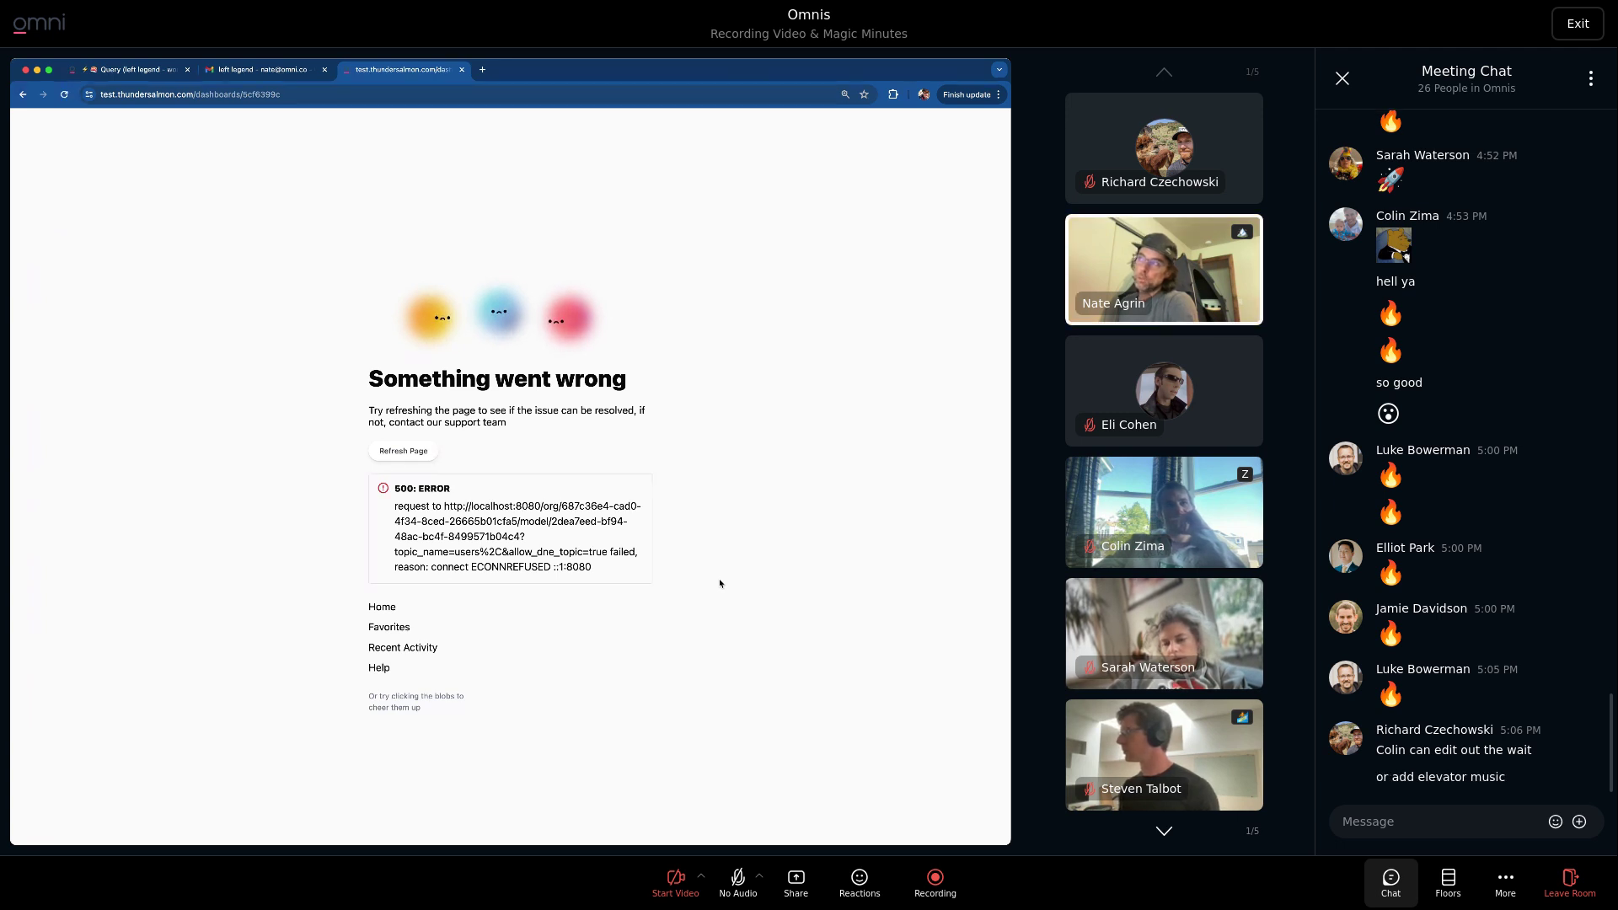
key("super+r")
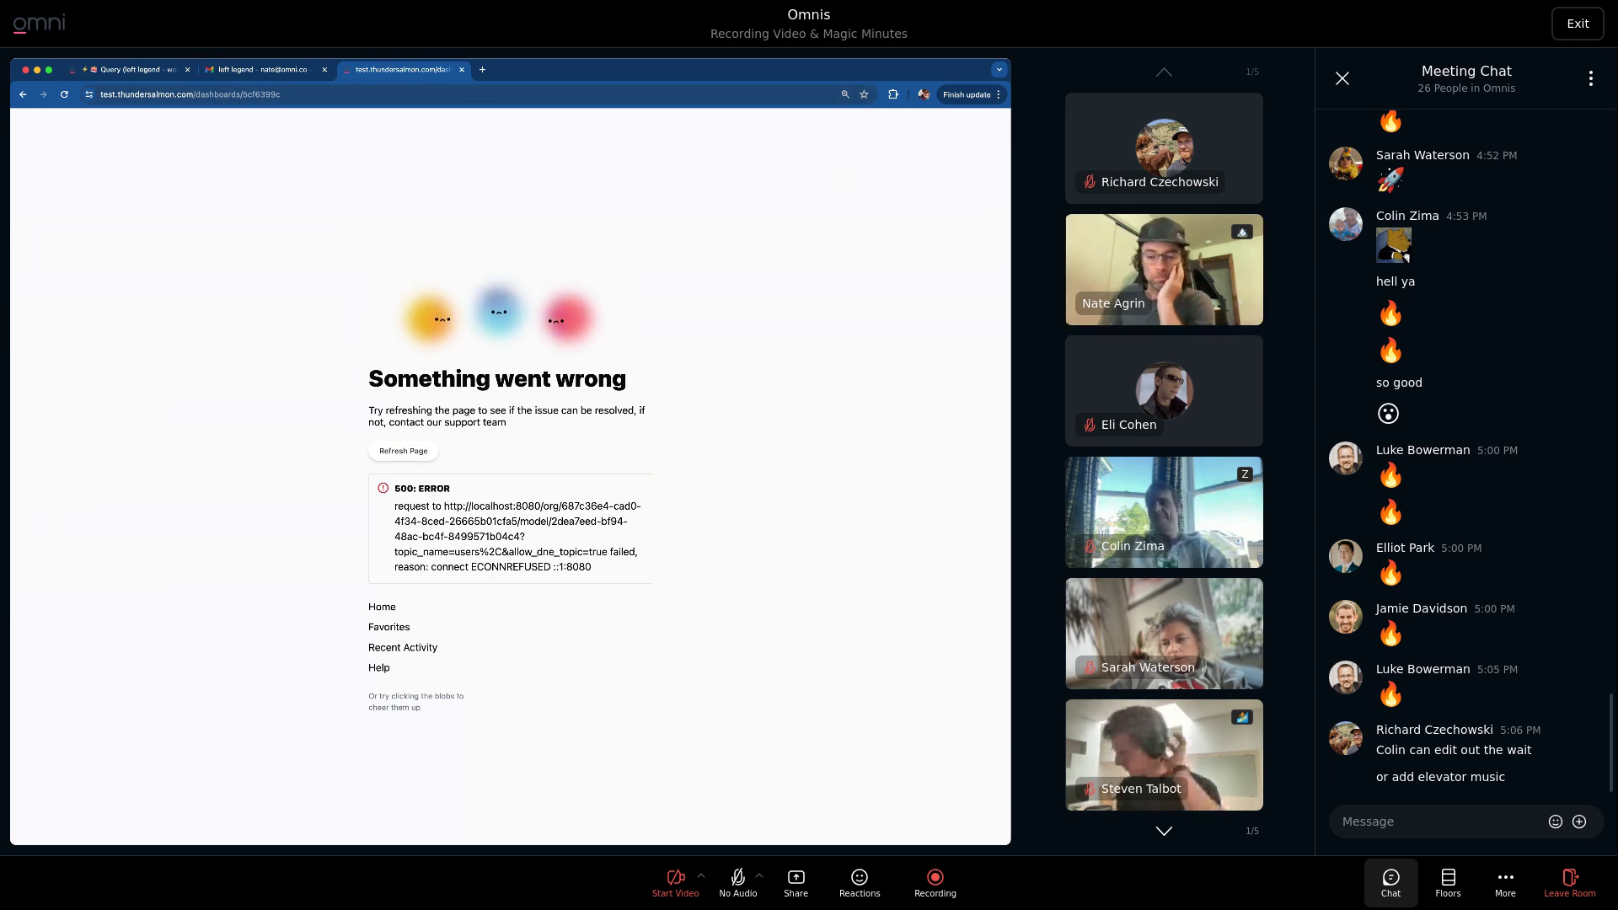
key("super+Tab")
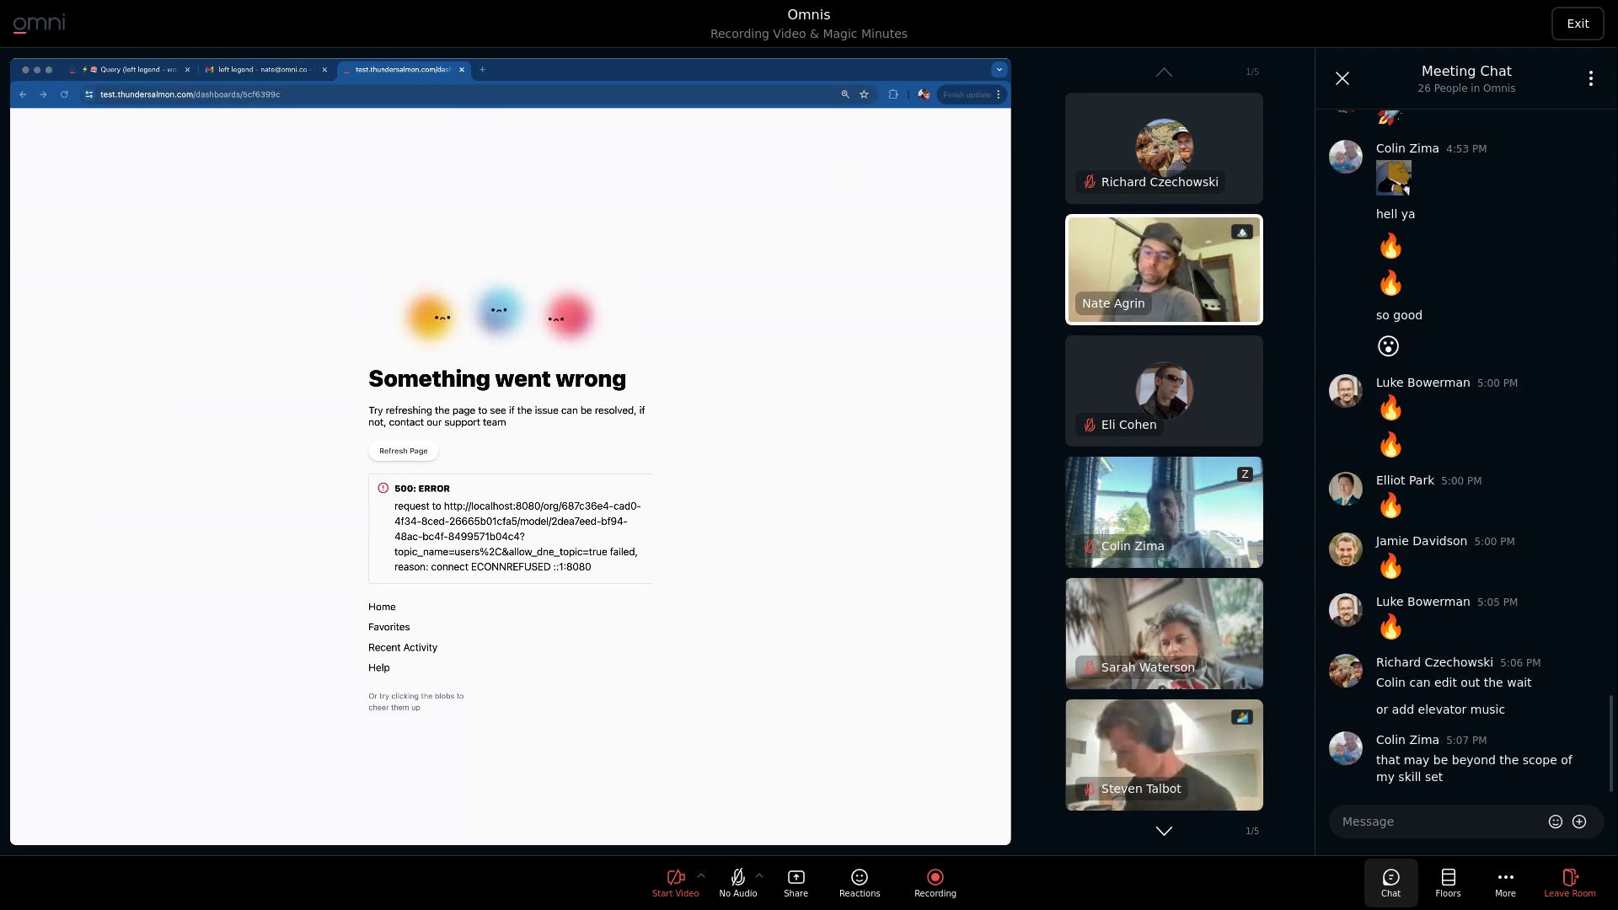
left_click(265, 172)
key("super+Tab")
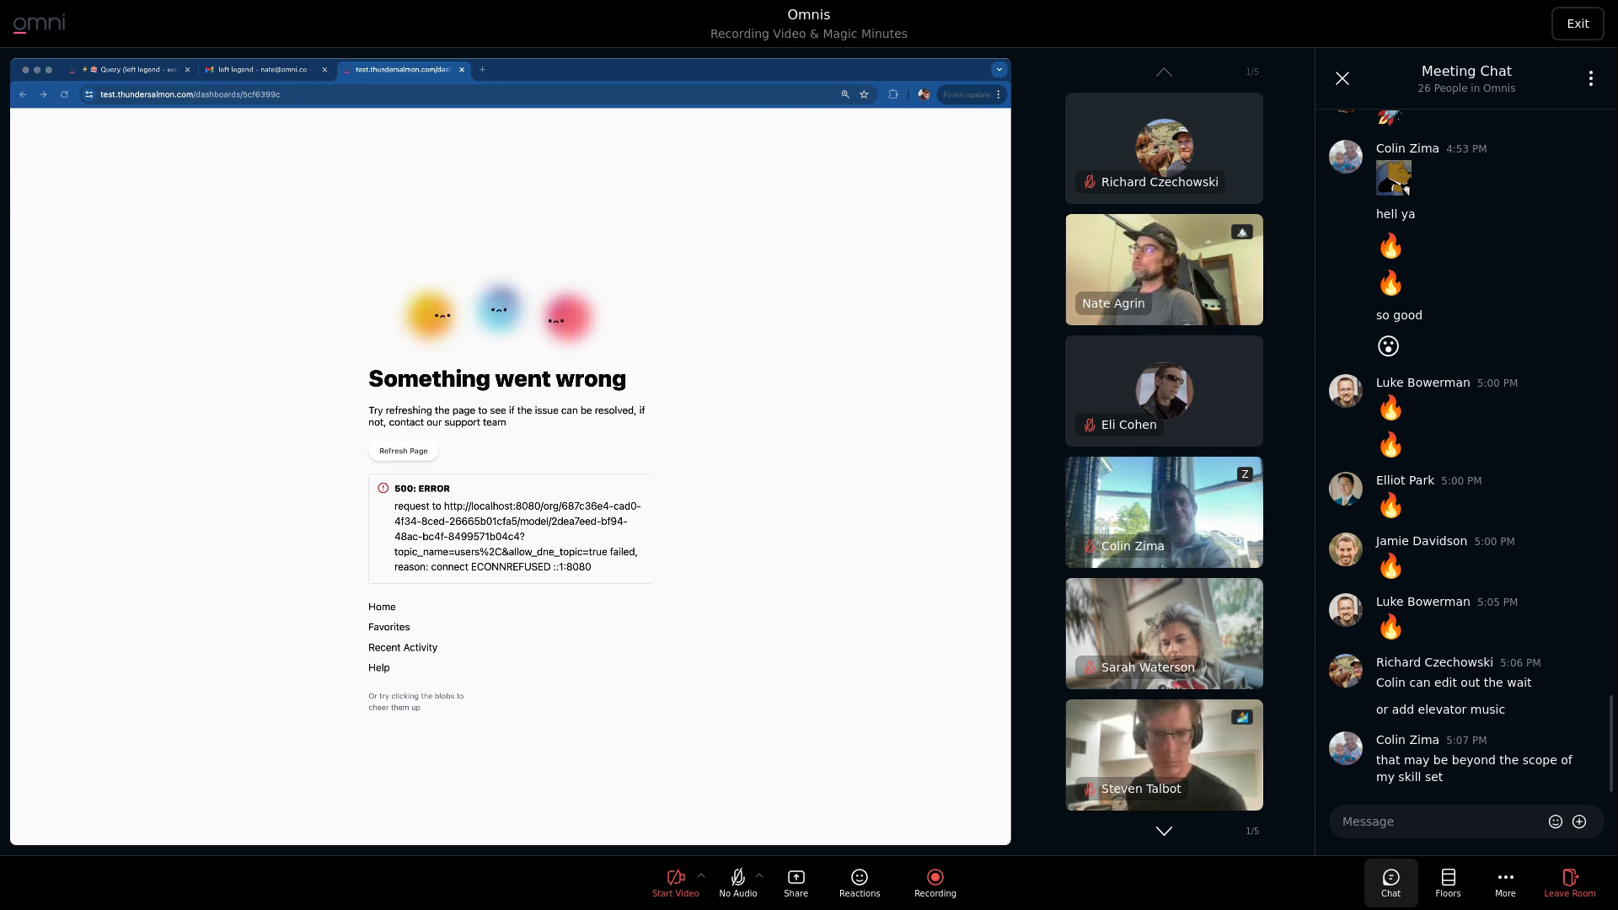